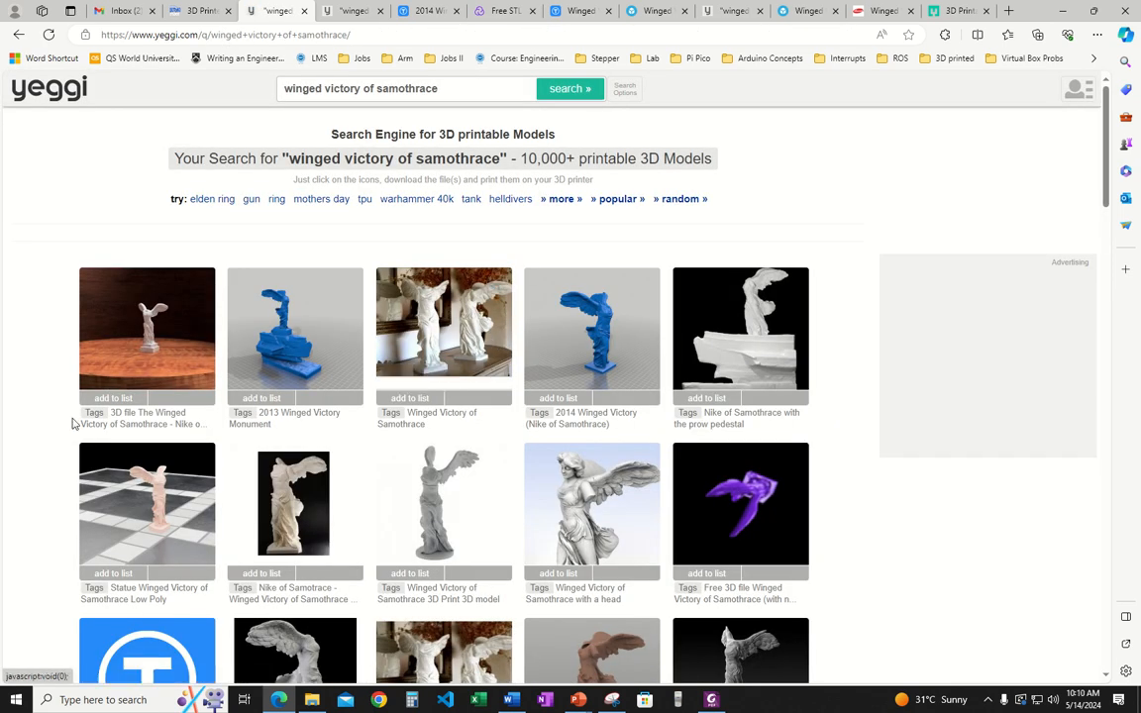
Open the 2014 Winged Victory (Nike of Samothrace) search result, start downloading all its files, and dismiss the download countdown
scroll(389, 451, down, 3)
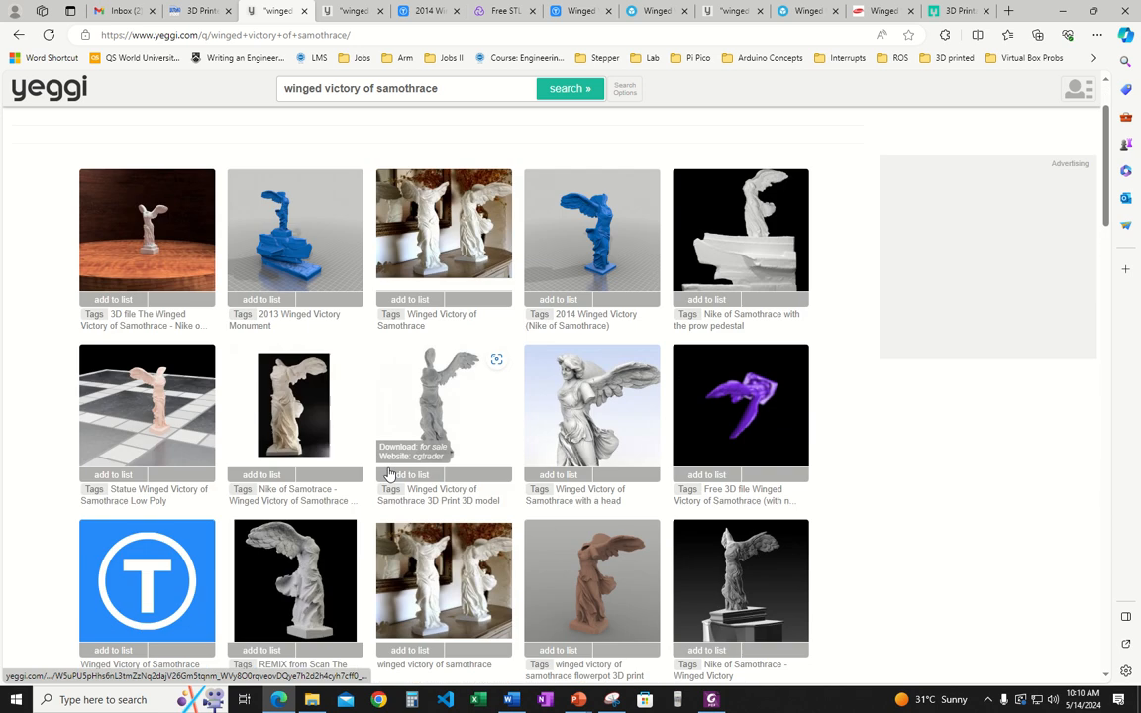
scroll(389, 476, up, 3)
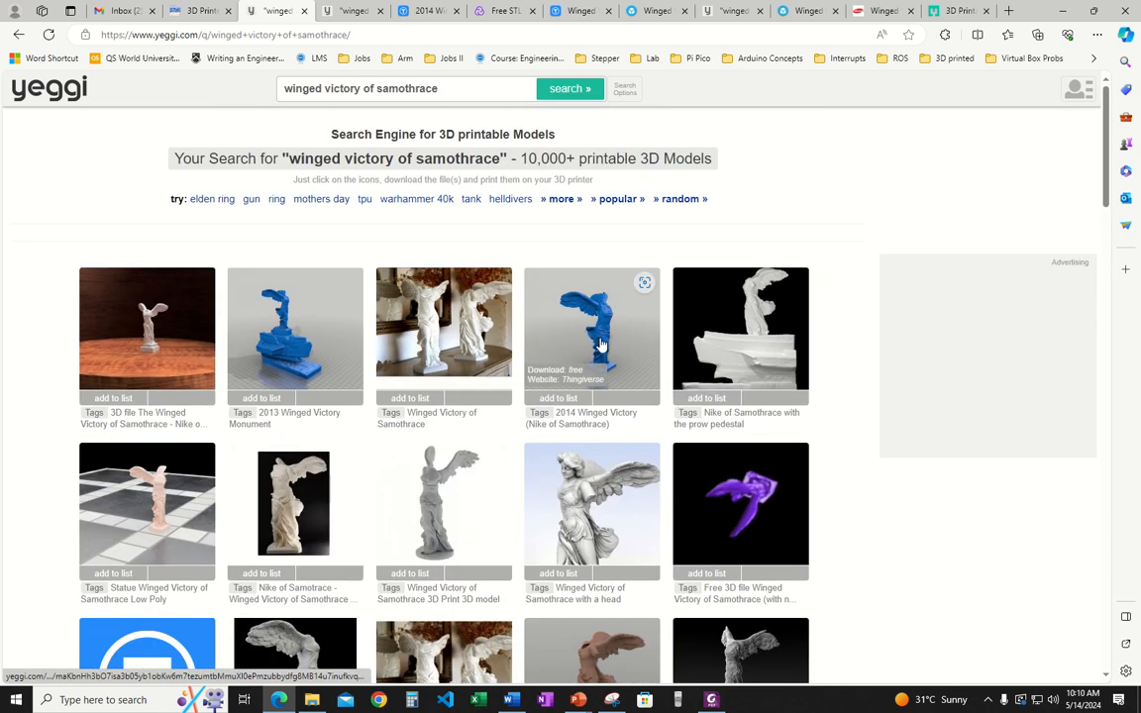
click(601, 343)
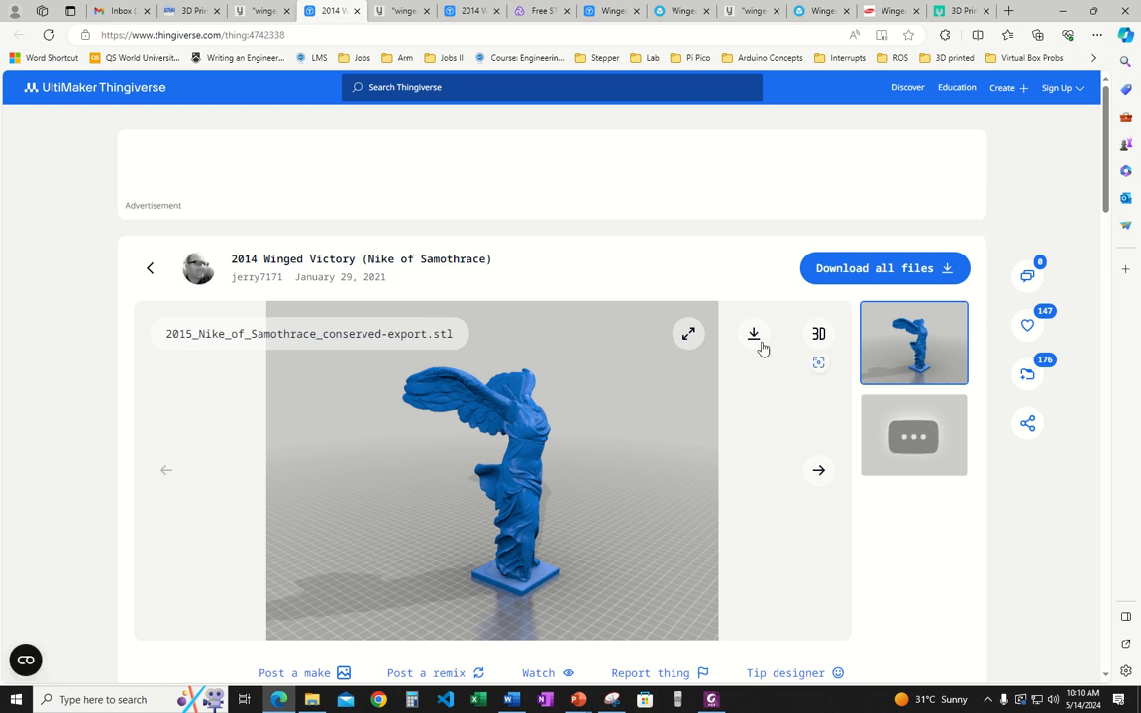
click(868, 269)
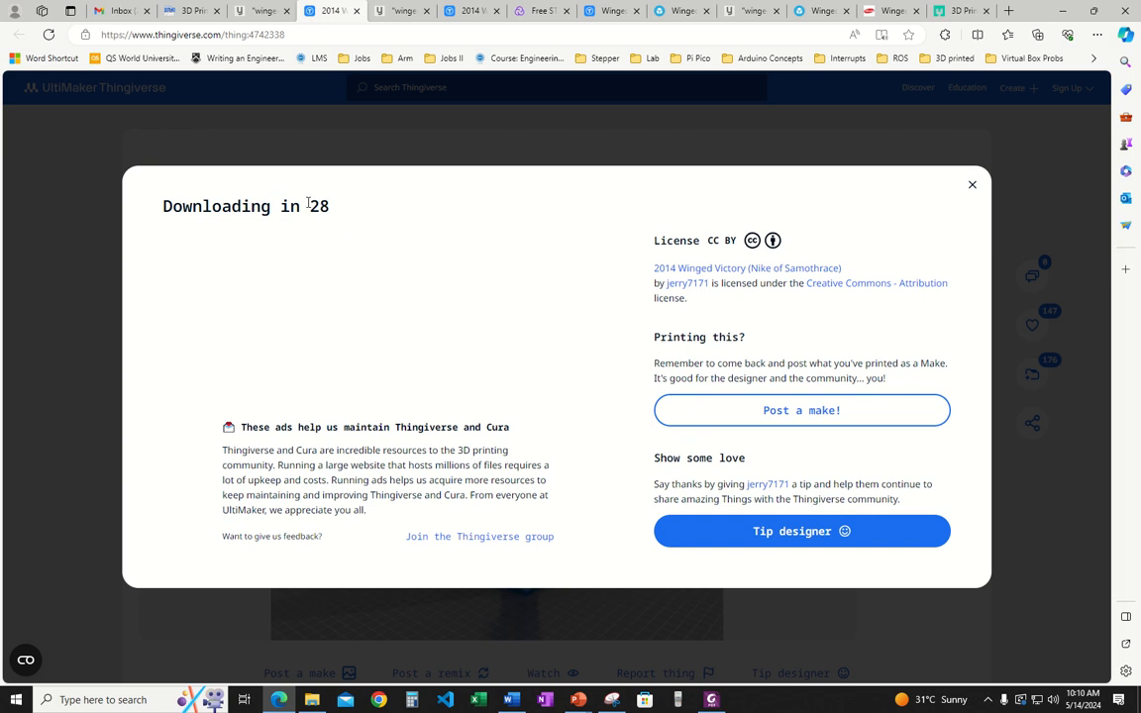
click(971, 185)
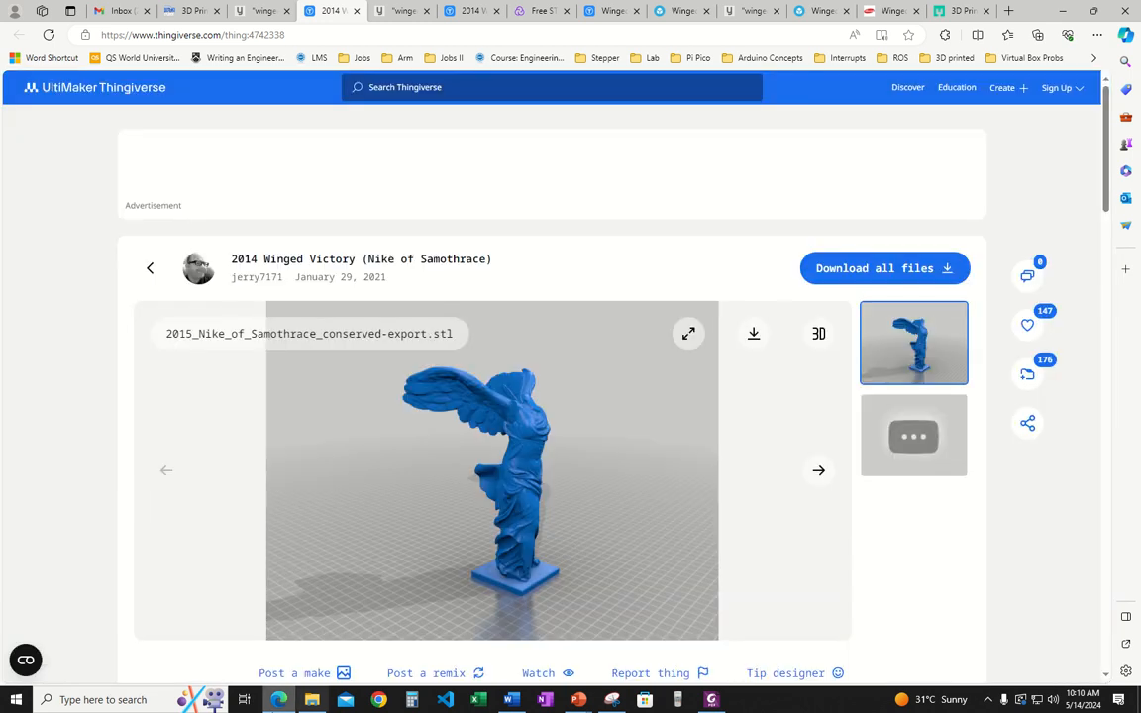
Extract the 2014 Winged Victory (Nike of Samothrace) archive in Downloads into its own folder, replacing the existing file
click(312, 700)
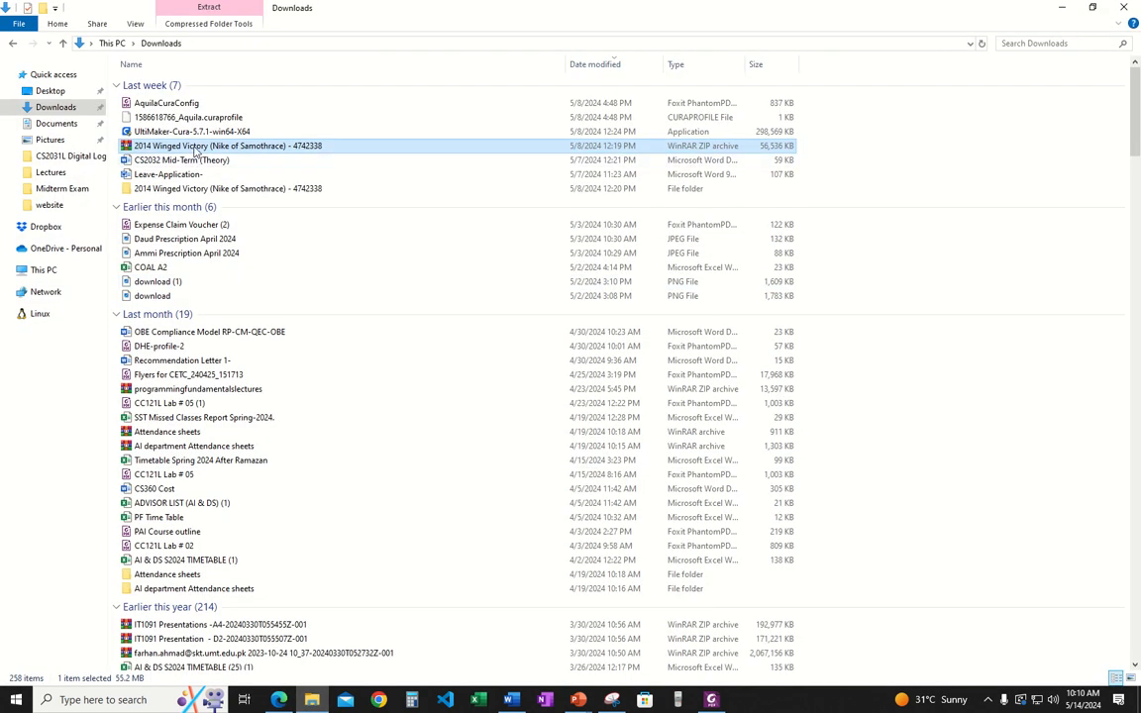
right_click(268, 147)
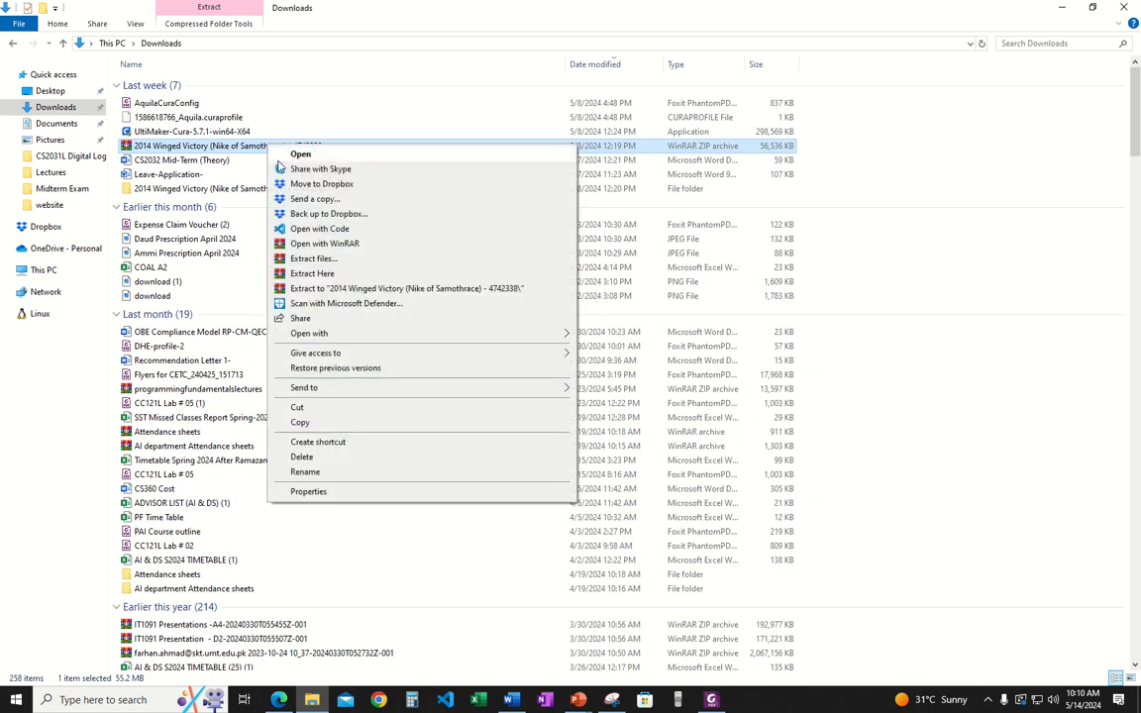
click(303, 259)
key(Return)
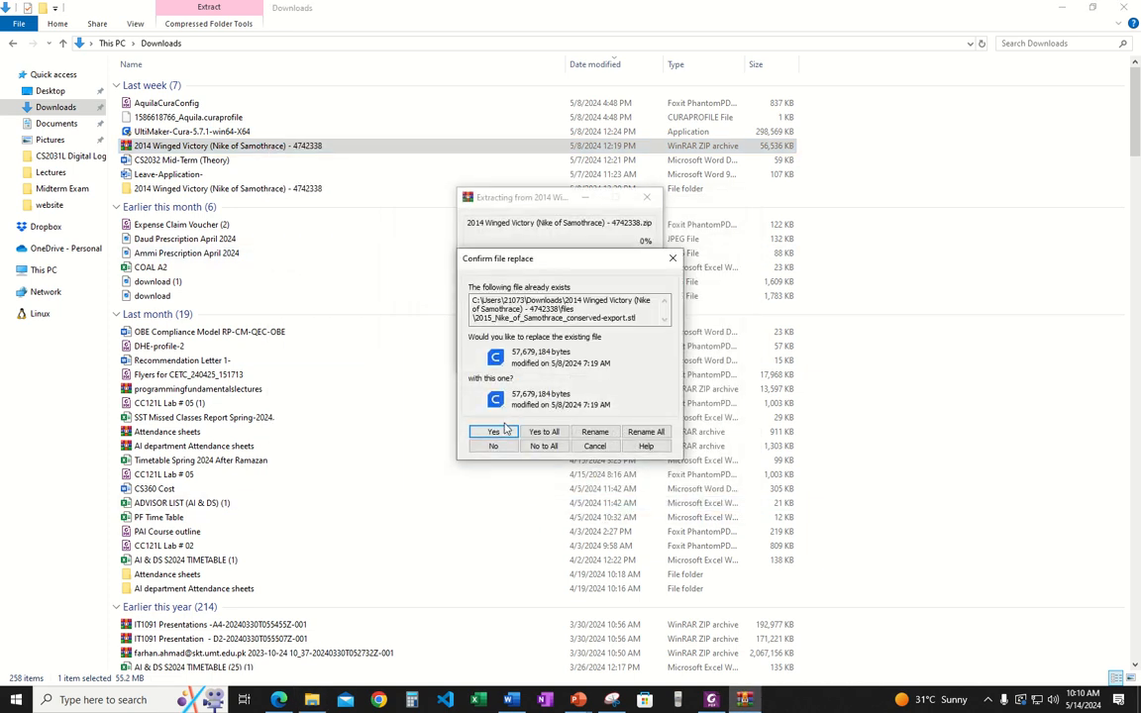
click(501, 432)
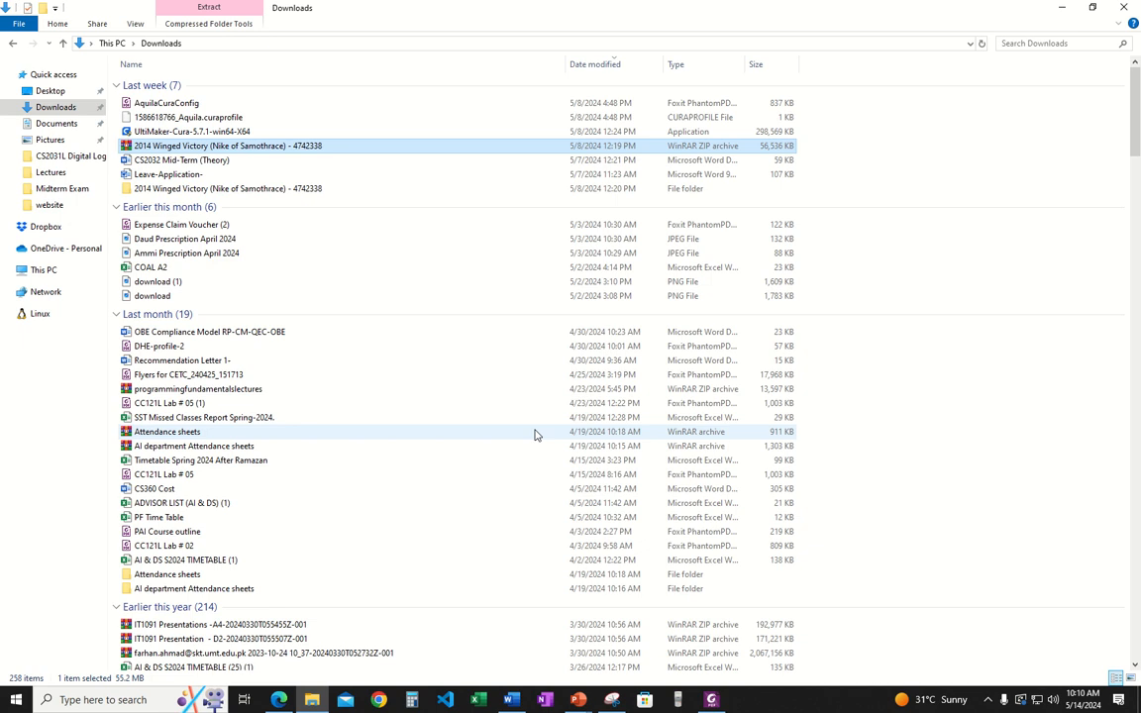
Open the files subfolder of the extracted 2014 Winged Victory folder and select the 2015_Nike_of_Samothrace_conserved-export model
double_click(224, 189)
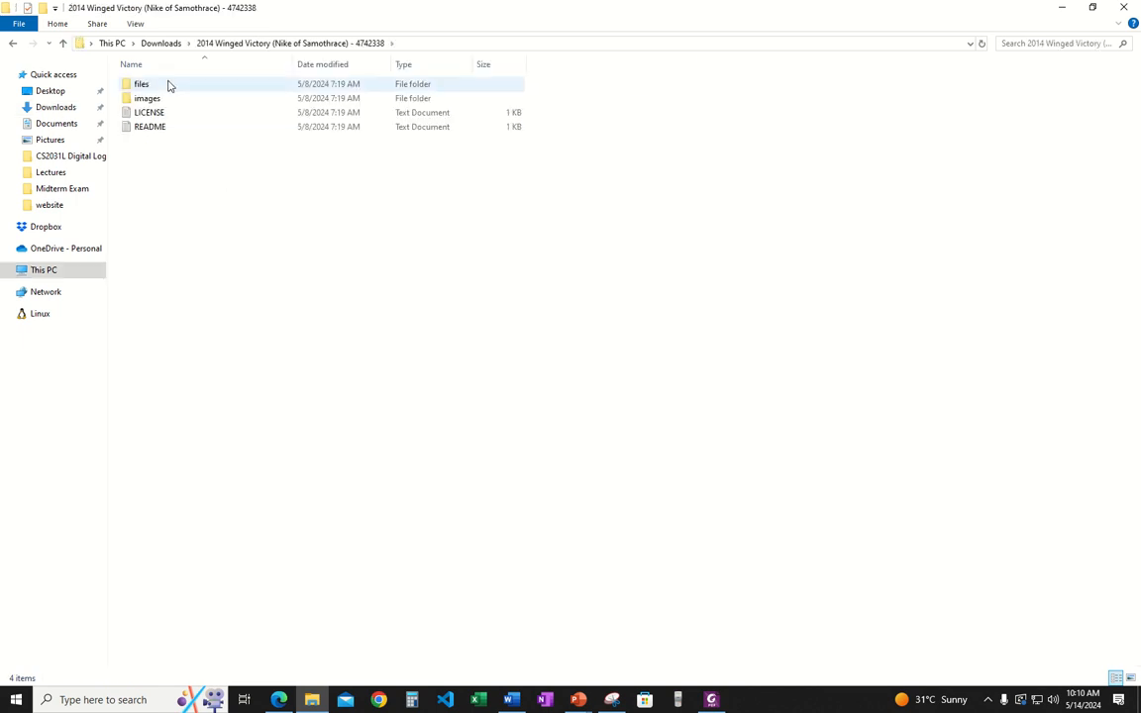
click(169, 85)
click(164, 100)
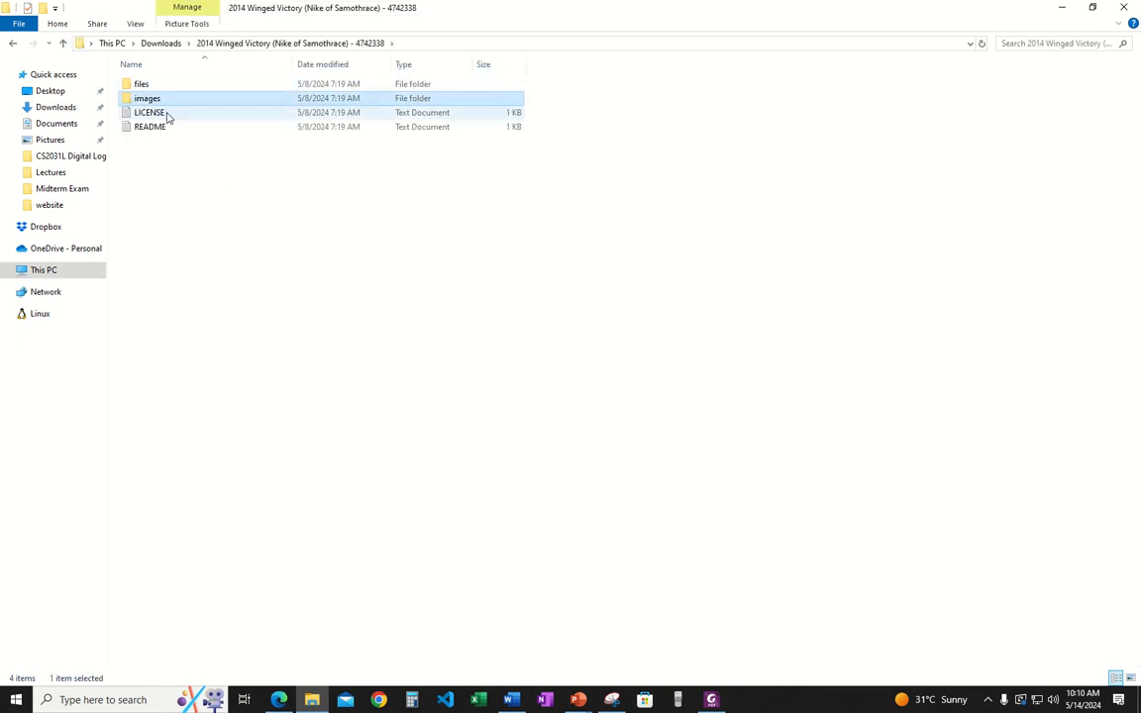
click(169, 114)
click(166, 127)
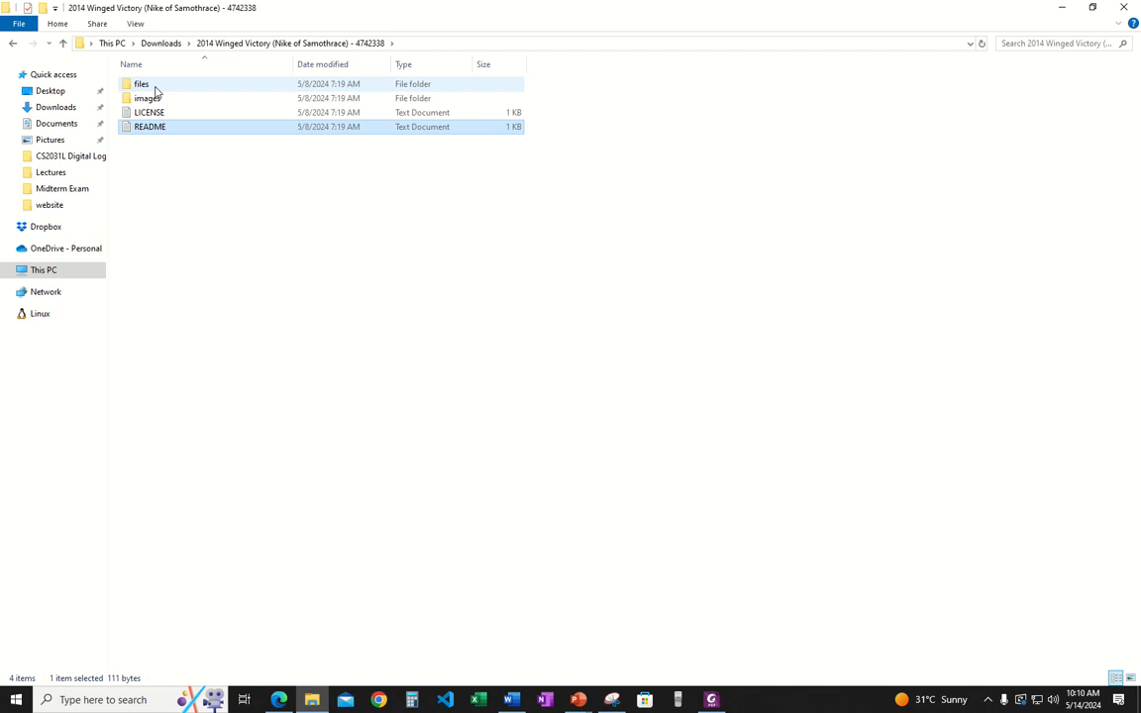
double_click(158, 86)
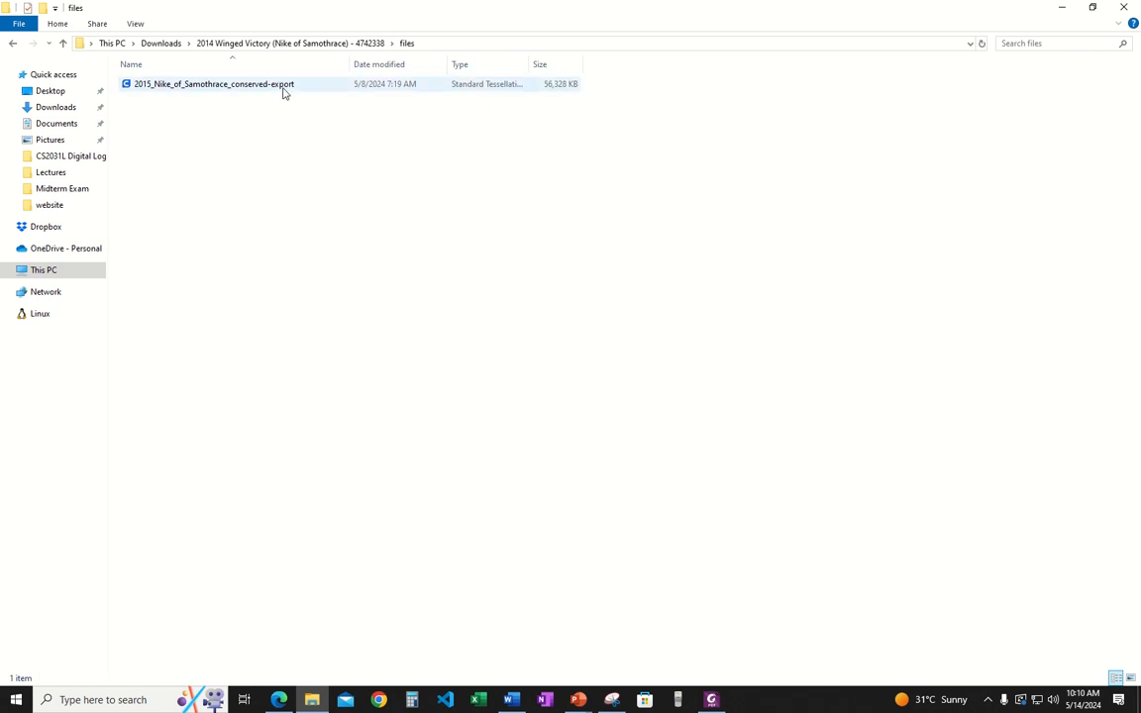
click(228, 87)
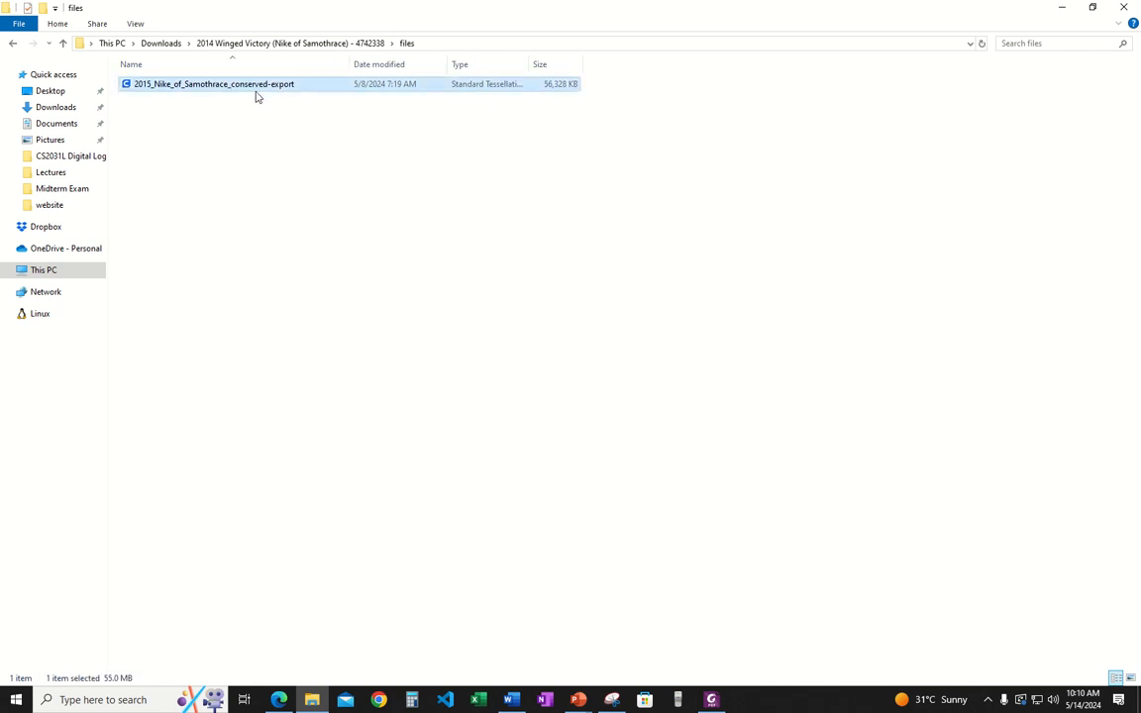
Find and launch UltiMaker Cura 5.7.1
click(142, 700)
text(ultim)
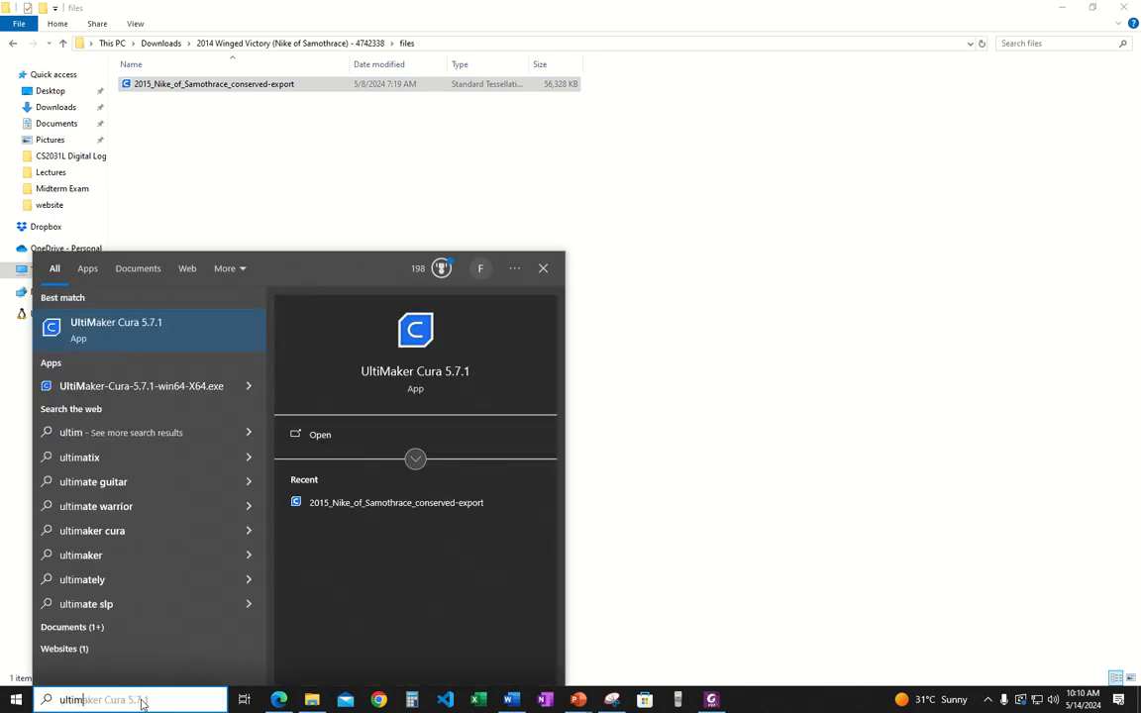
click(136, 333)
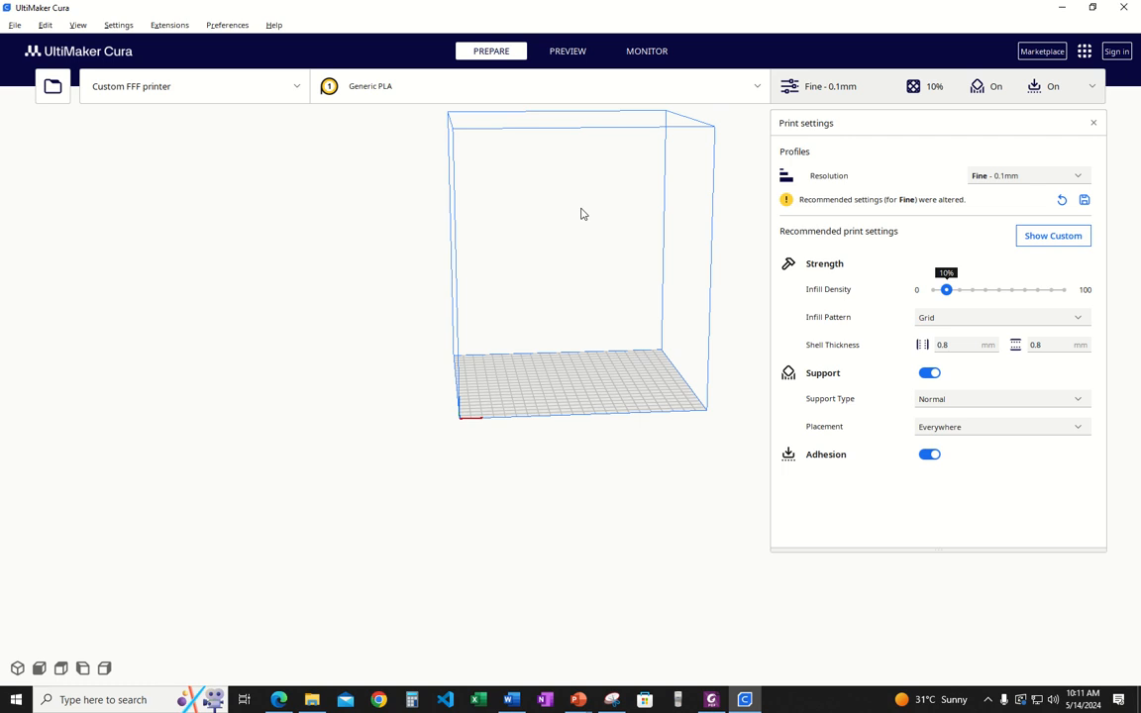
Load the 2015_Nike_of_Samothrace_conserved-export model onto the build plate
click(55, 87)
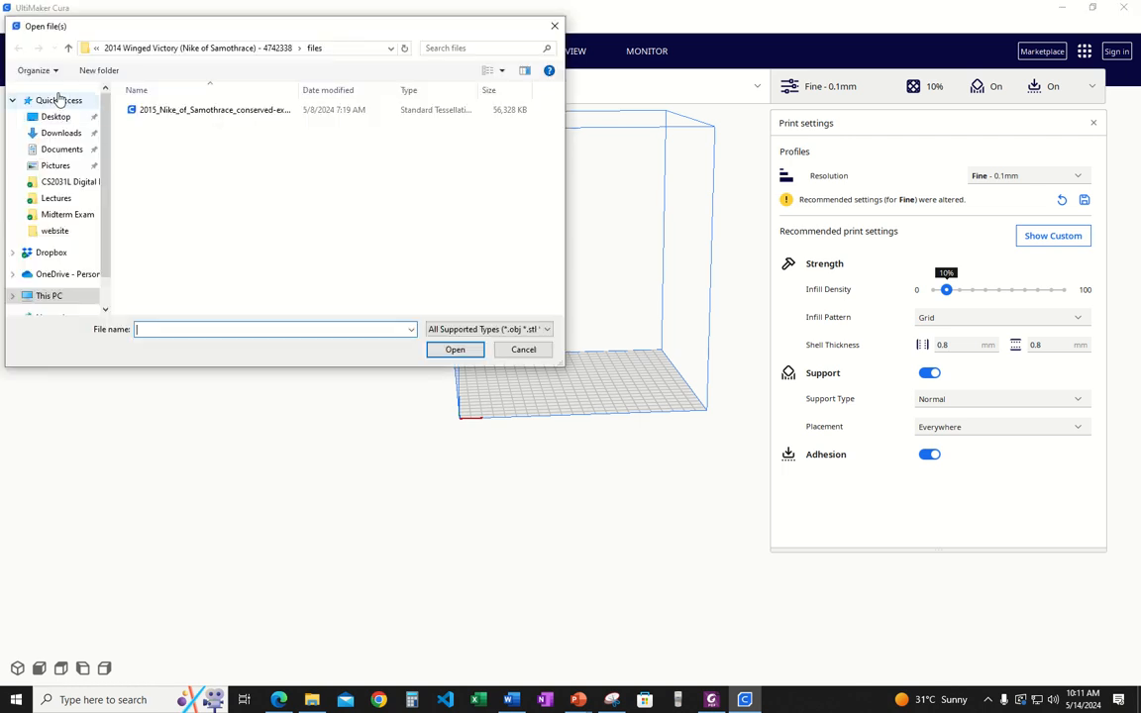
click(182, 109)
click(455, 350)
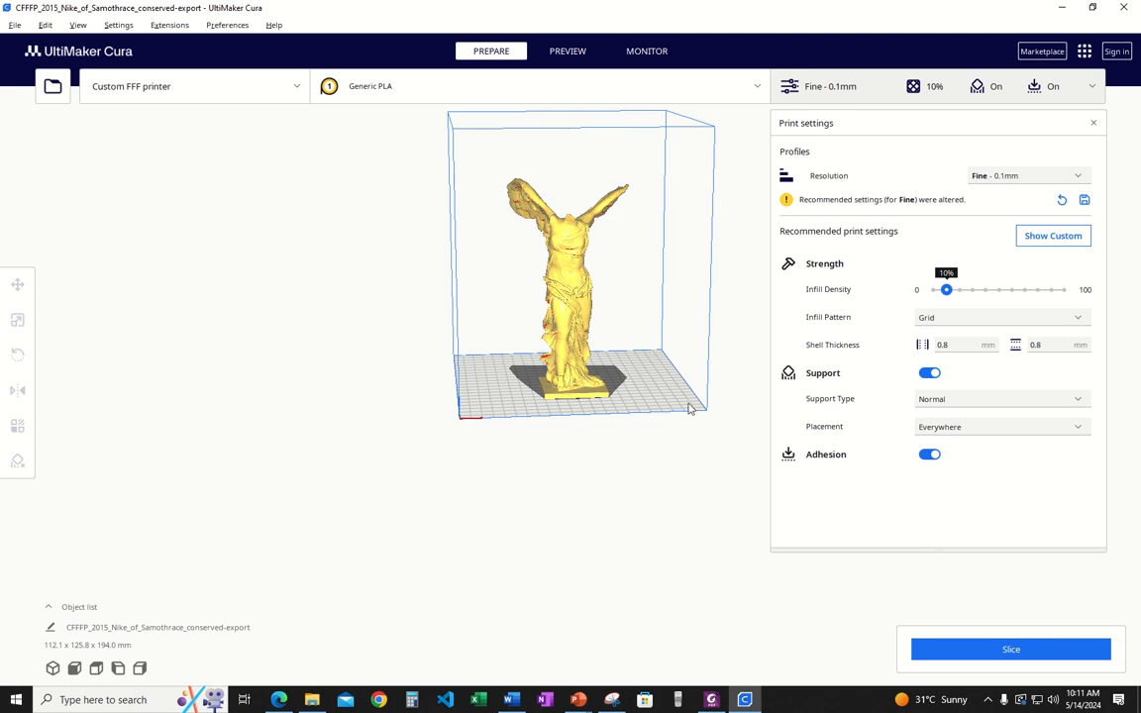
Scale the statue uniformly to 50%
click(581, 274)
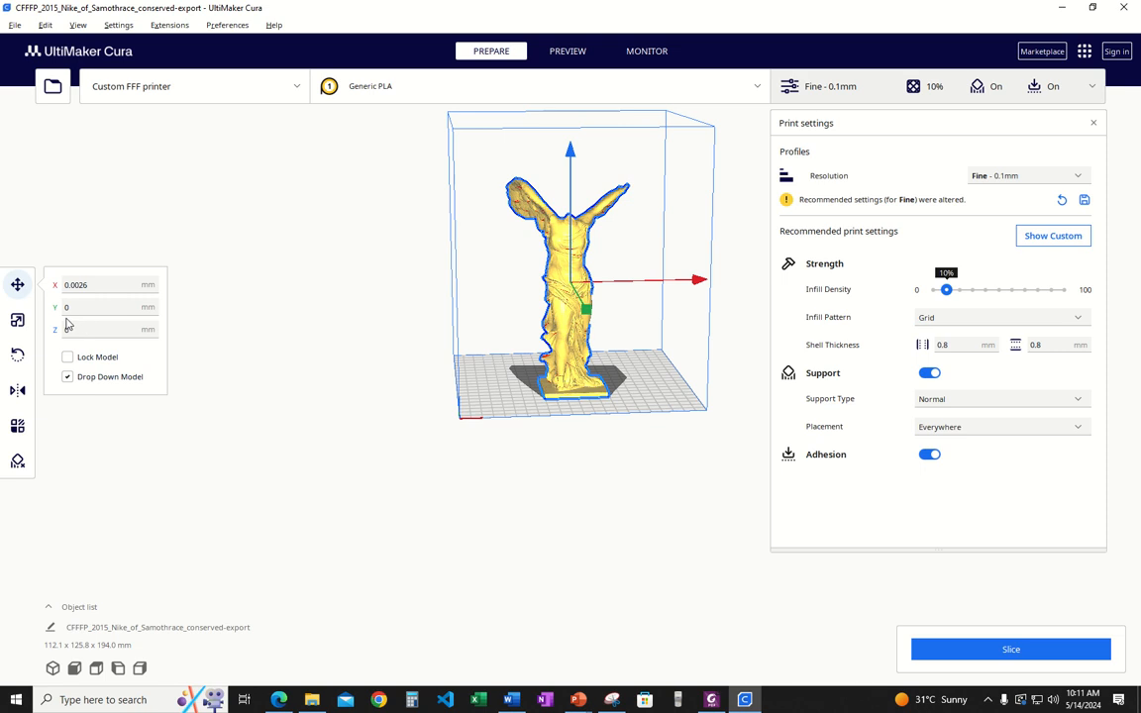
click(16, 321)
click(197, 319)
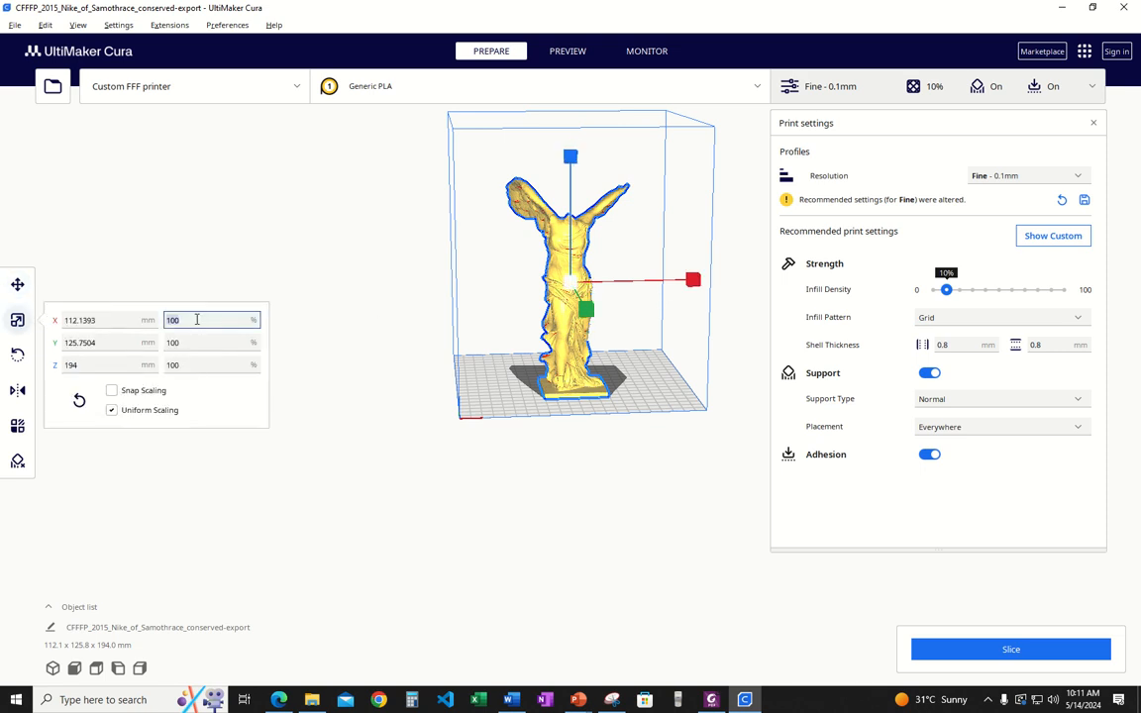
text(50)
key(Tab)
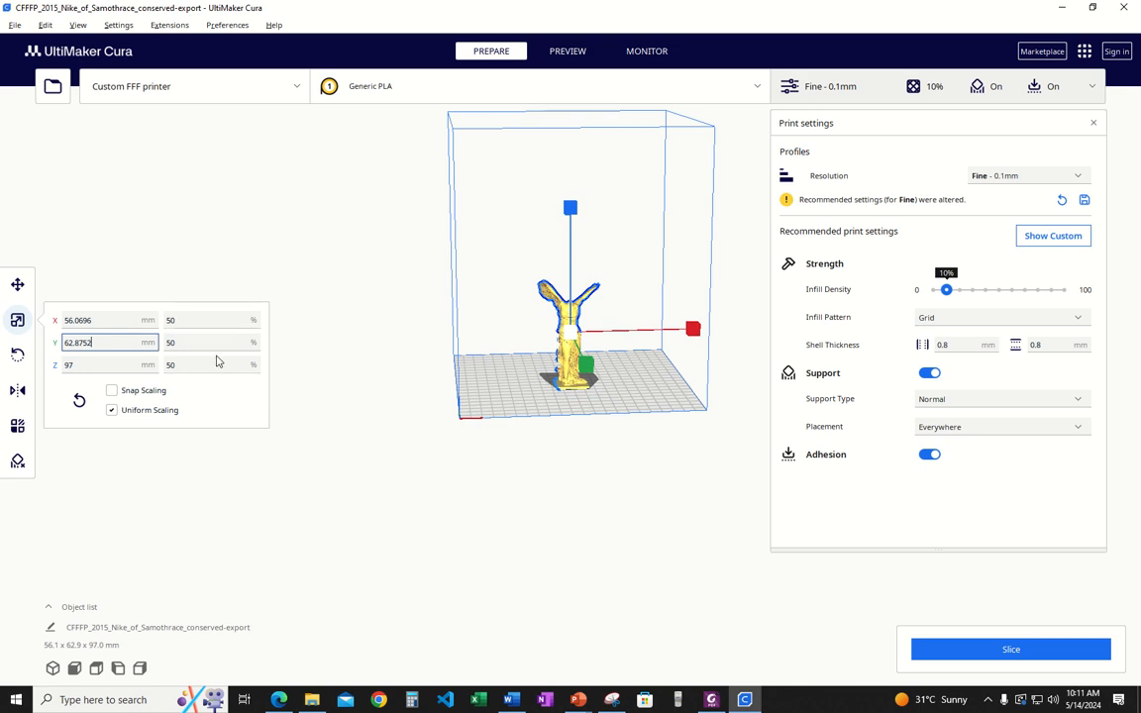
Enlarge the statue uniformly to 150%, and reduce its scale to 110%
click(203, 315)
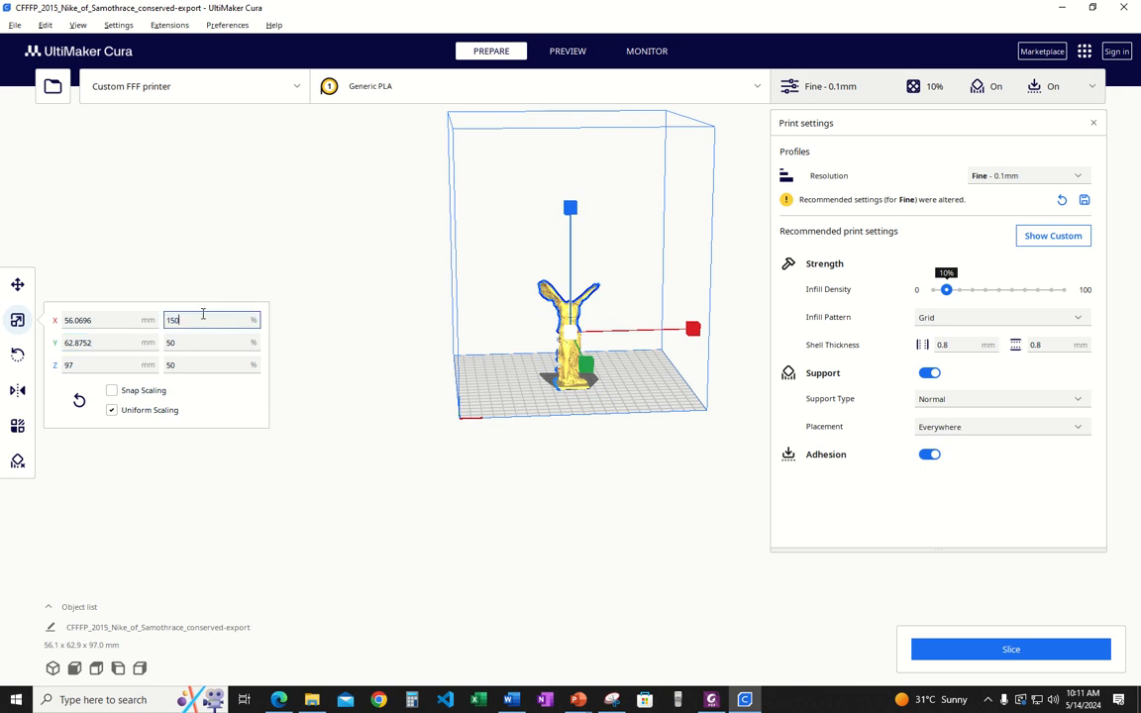
key(Tab)
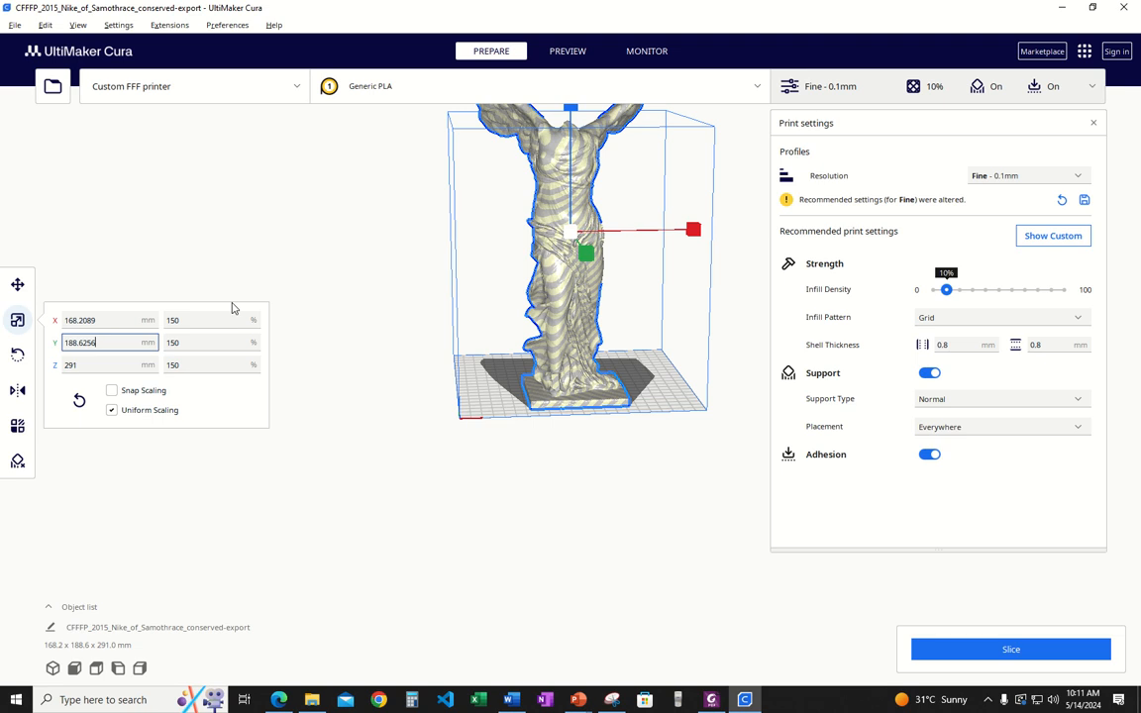
scroll(594, 287, down, 3)
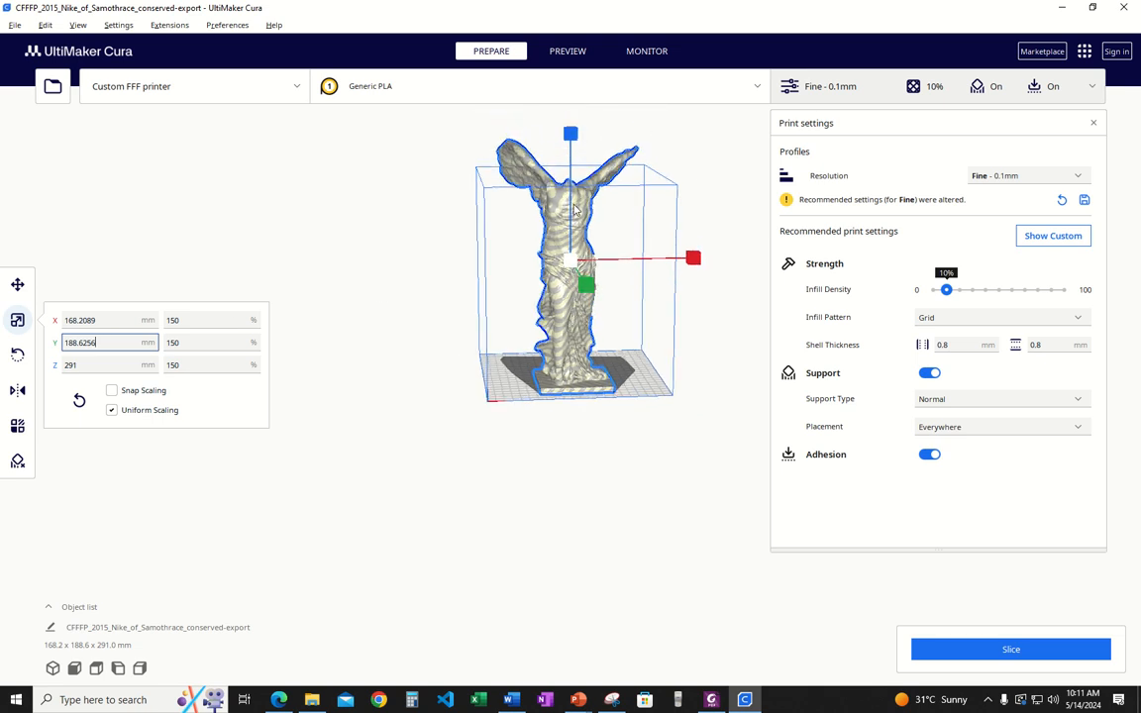
click(207, 319)
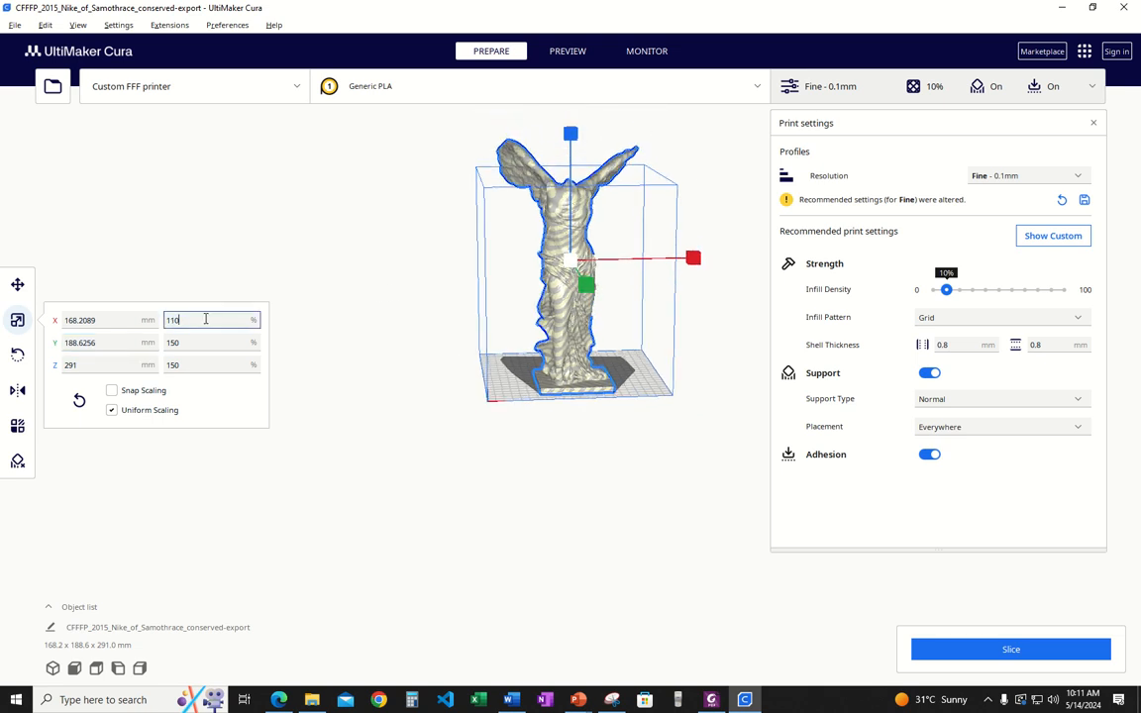
text(110)
key(Tab)
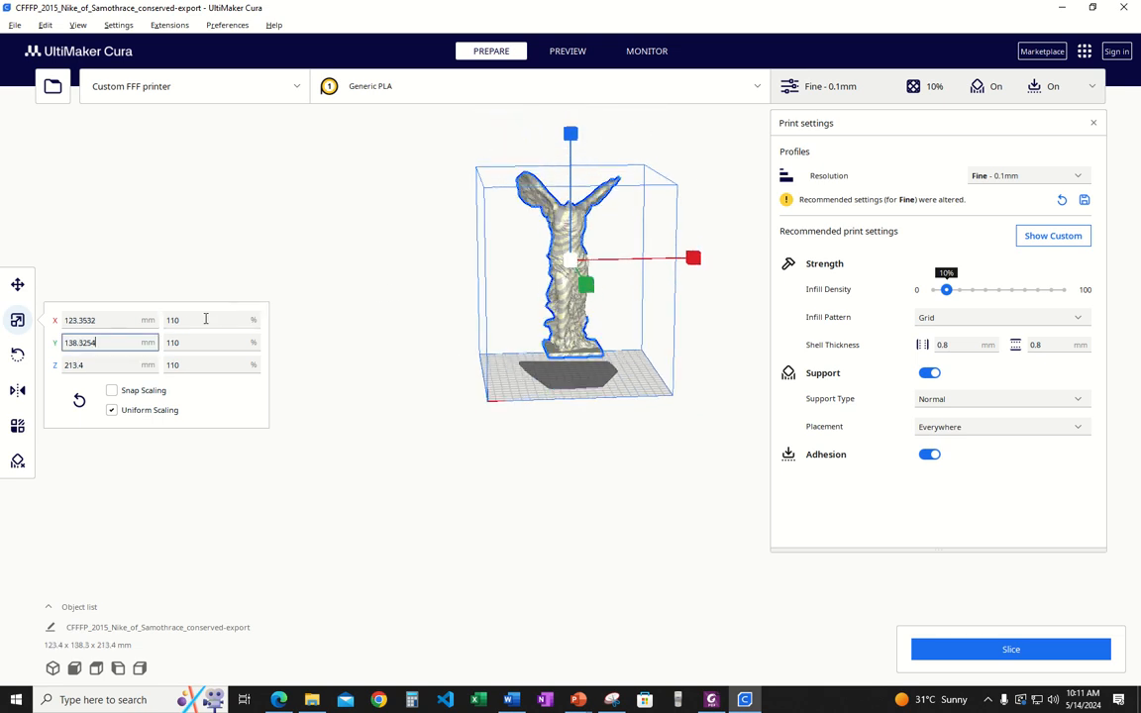
Shrink the statue uniformly to 10%, and restore its scale to 100%
click(189, 320)
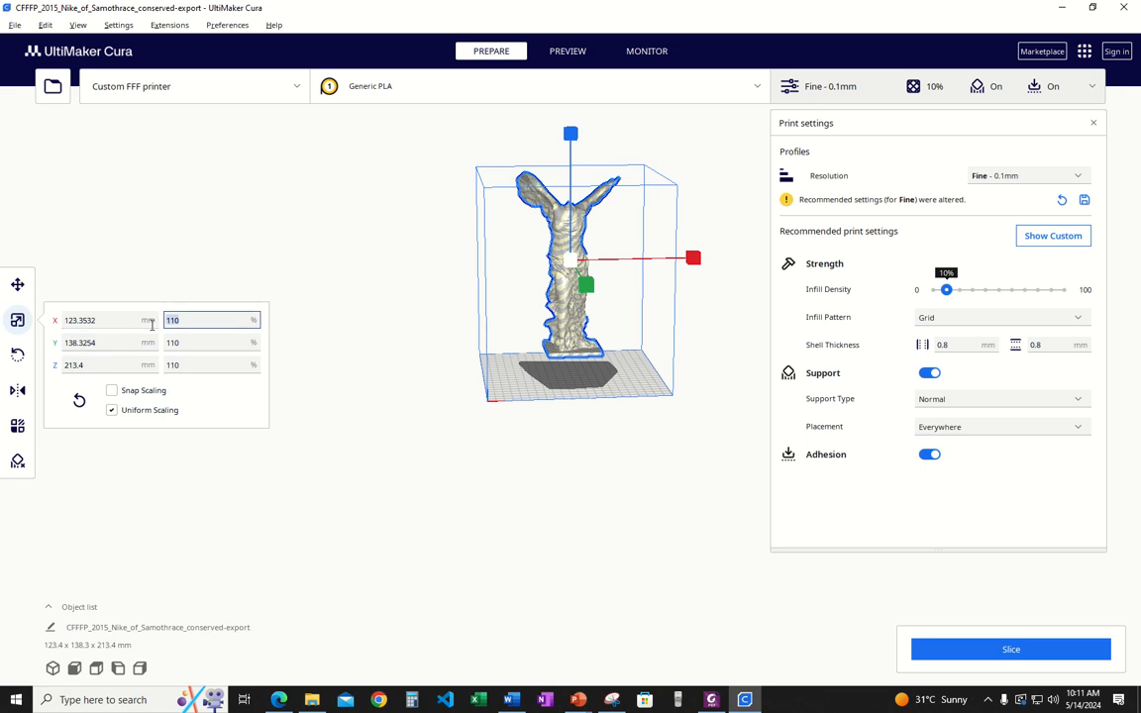
text(10)
key(Tab)
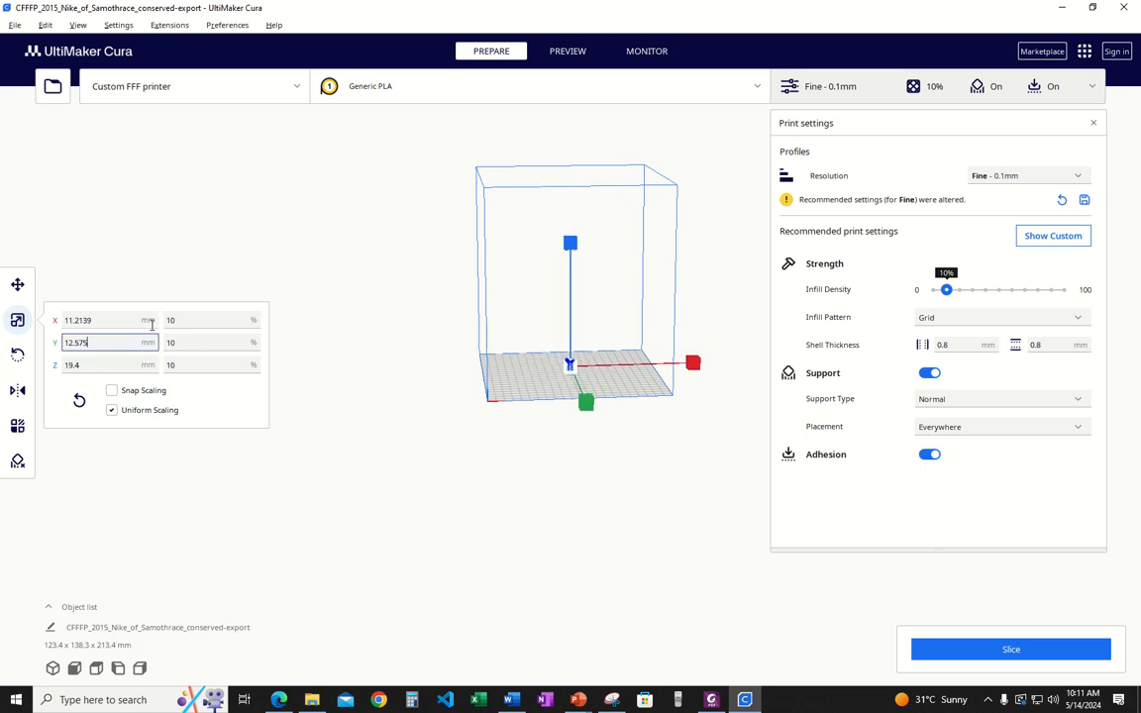
click(208, 315)
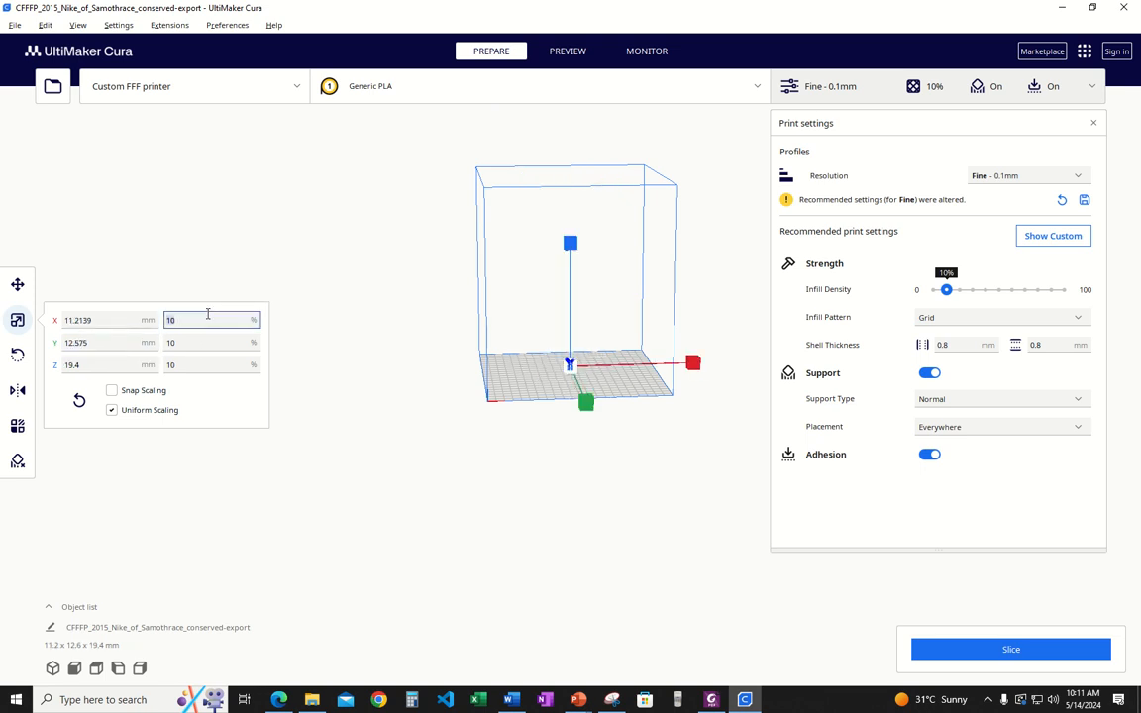
text(100)
key(Tab)
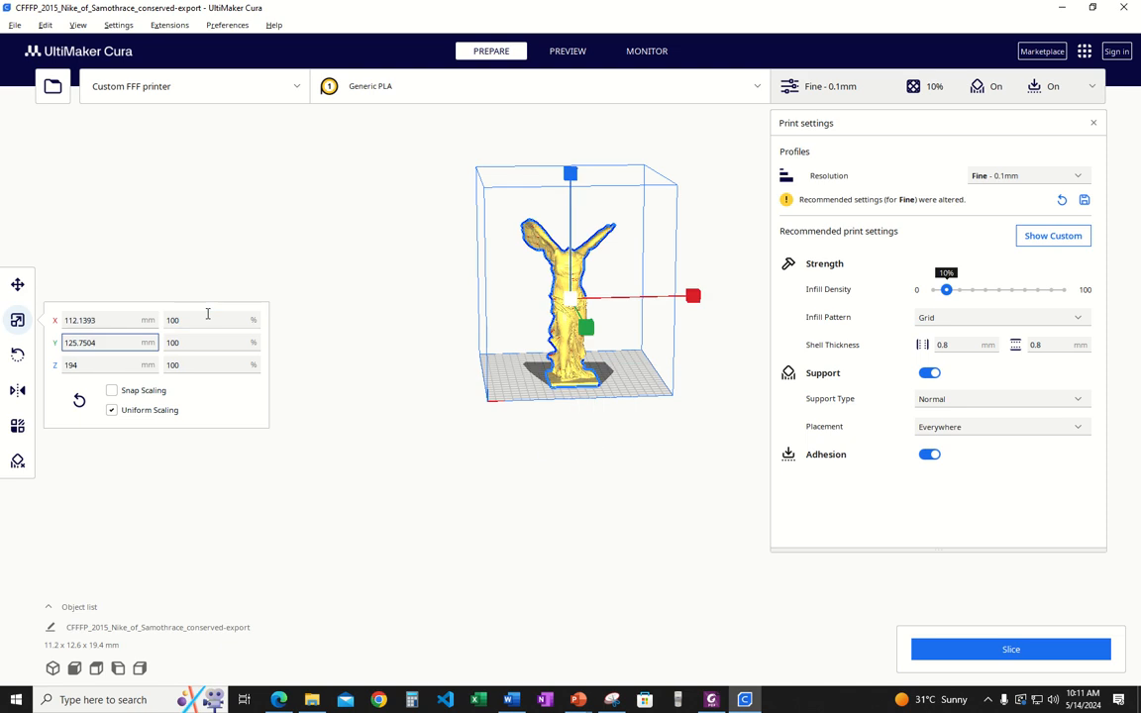
Rotate the statue onto its side around the green axis and back upright, twice, with snap rotation on
click(17, 354)
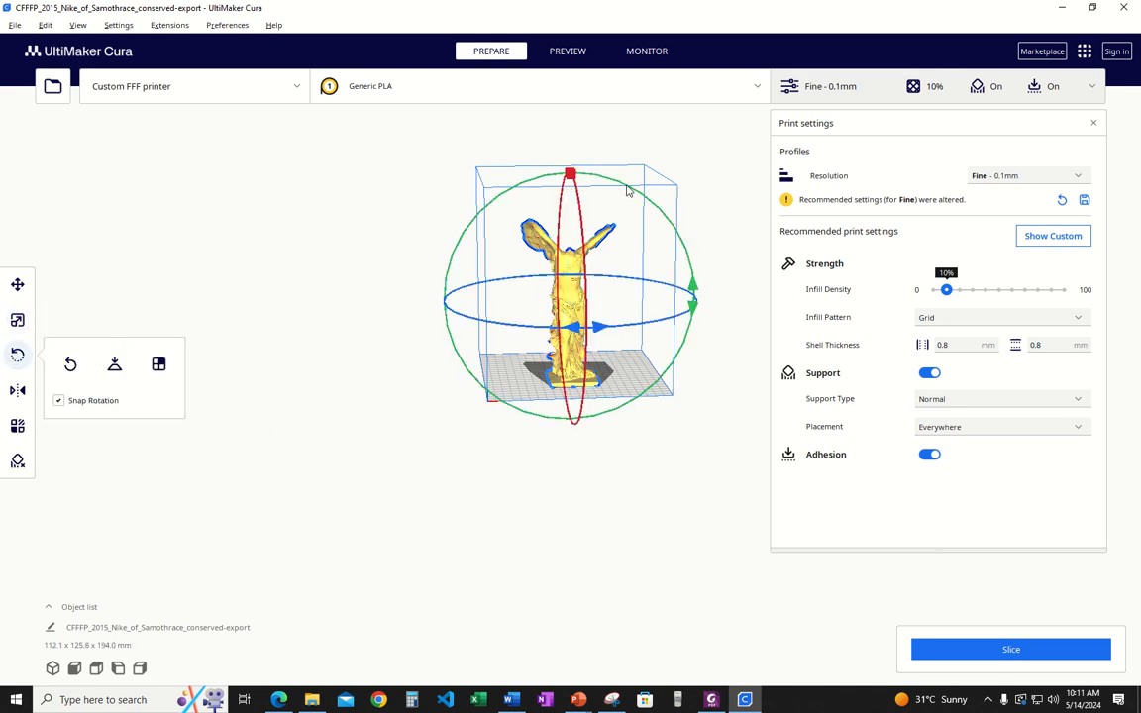
drag(627, 190, 679, 365)
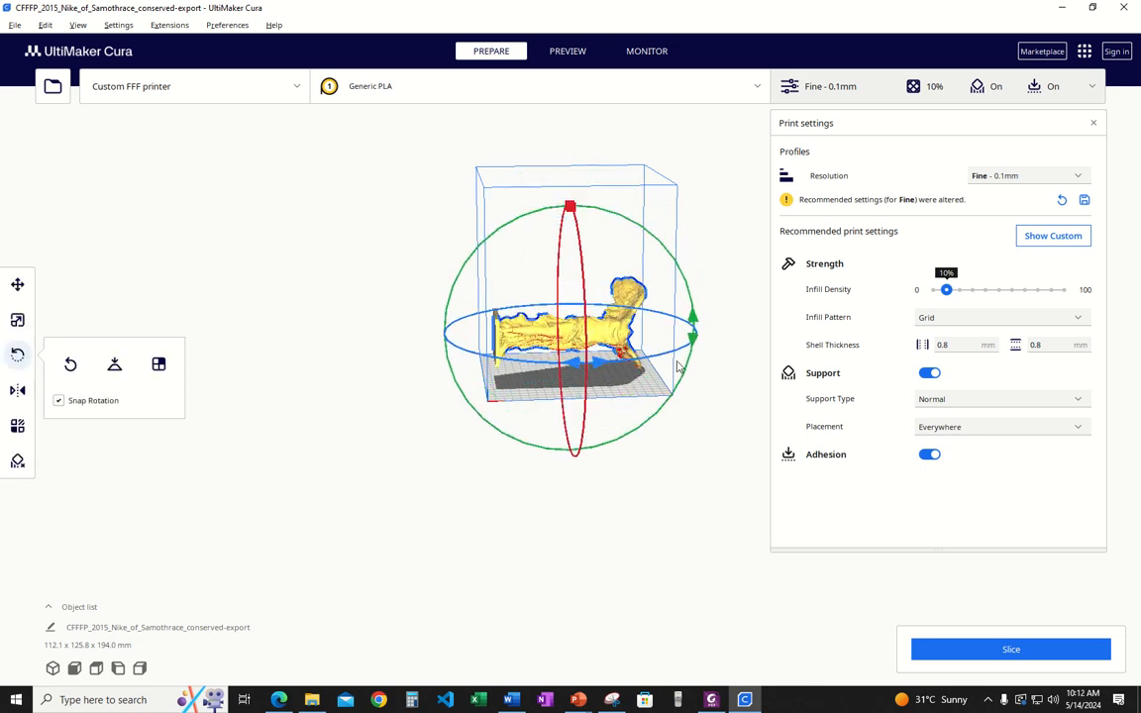
drag(683, 284, 486, 230)
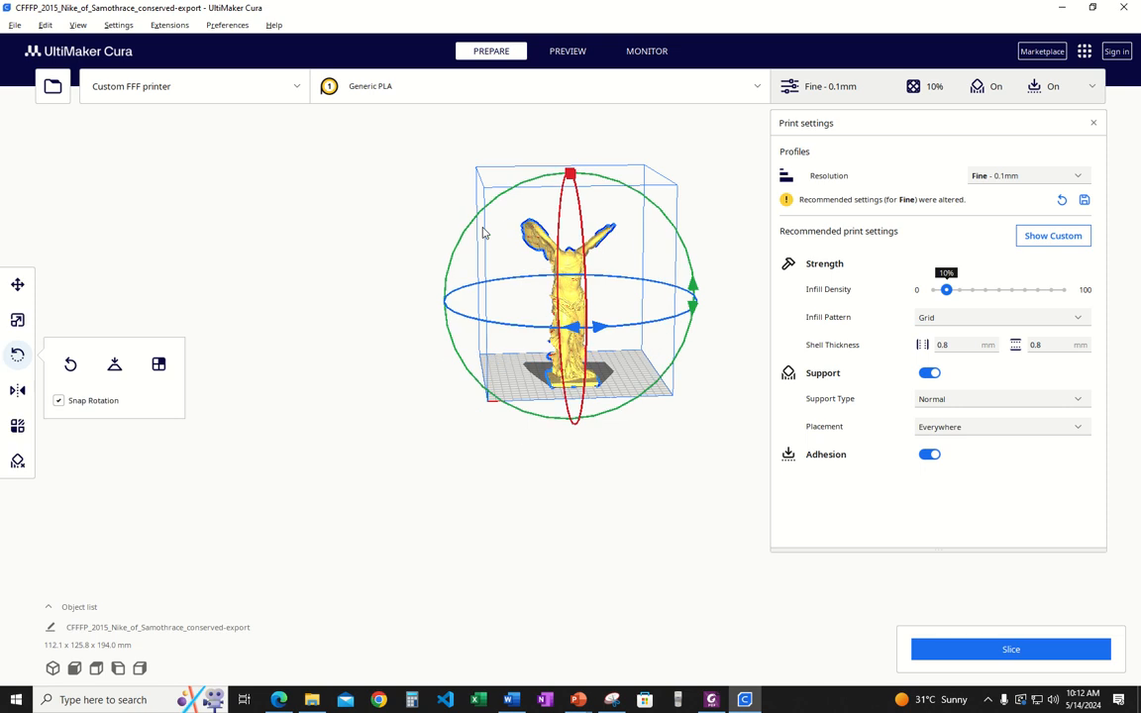
drag(587, 182, 634, 384)
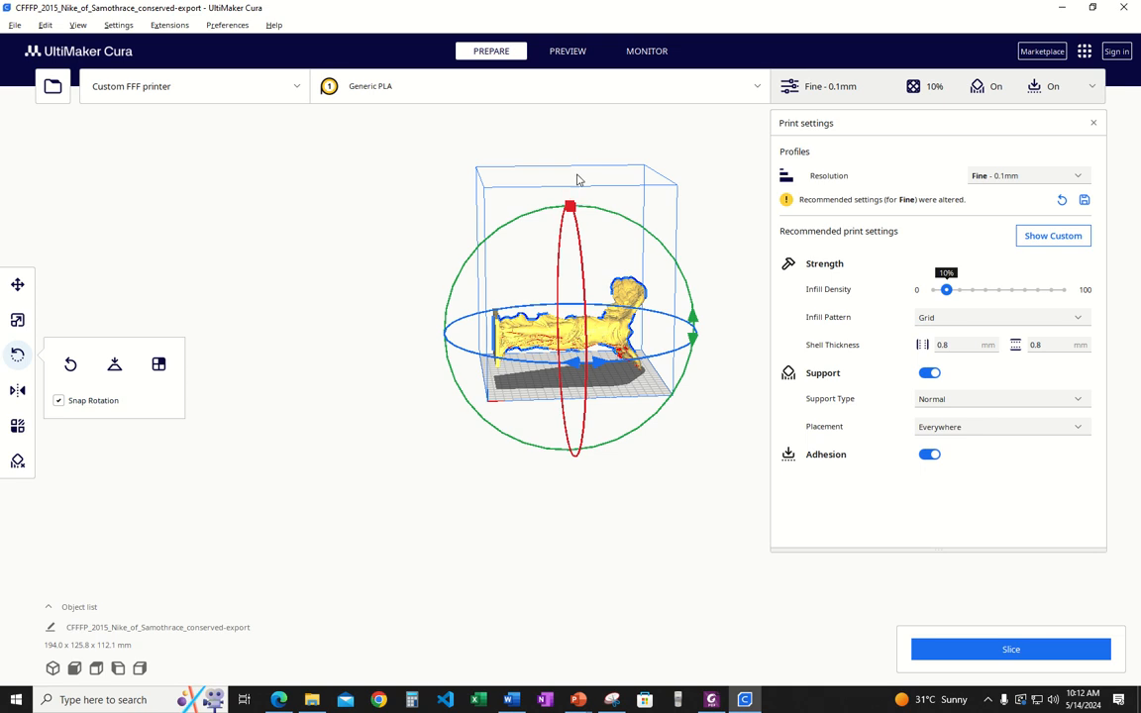
click(665, 253)
drag(665, 255, 471, 302)
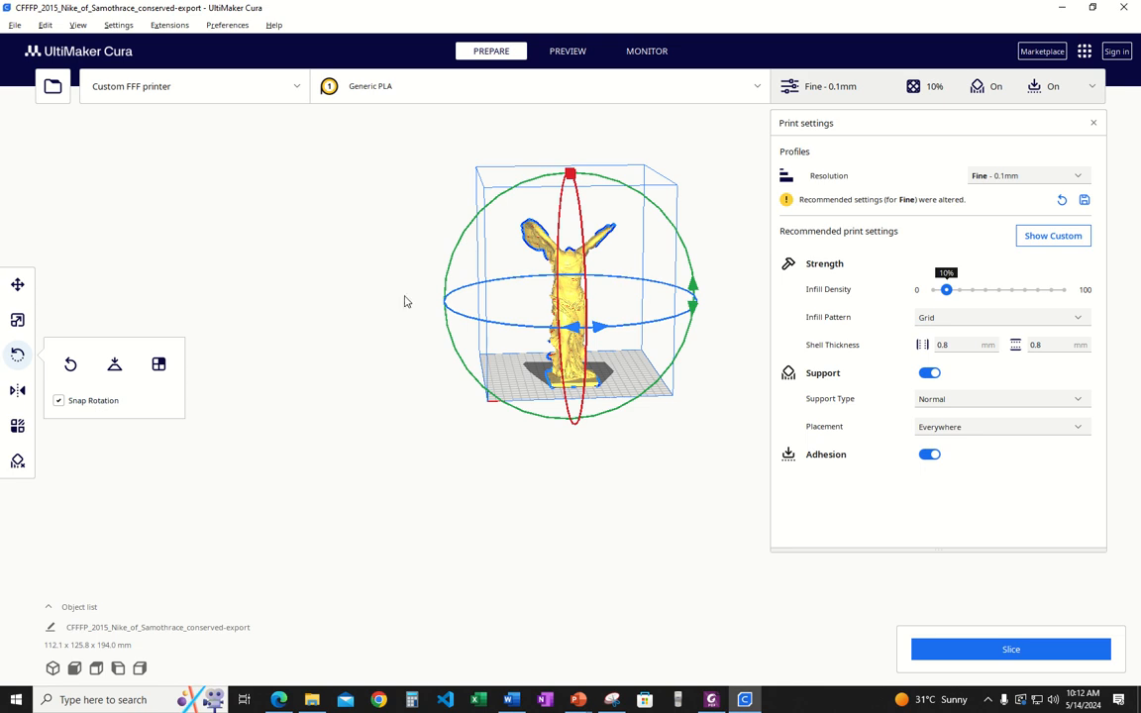
Set the infill pattern to Cubic, and switch it back to Grid
click(17, 286)
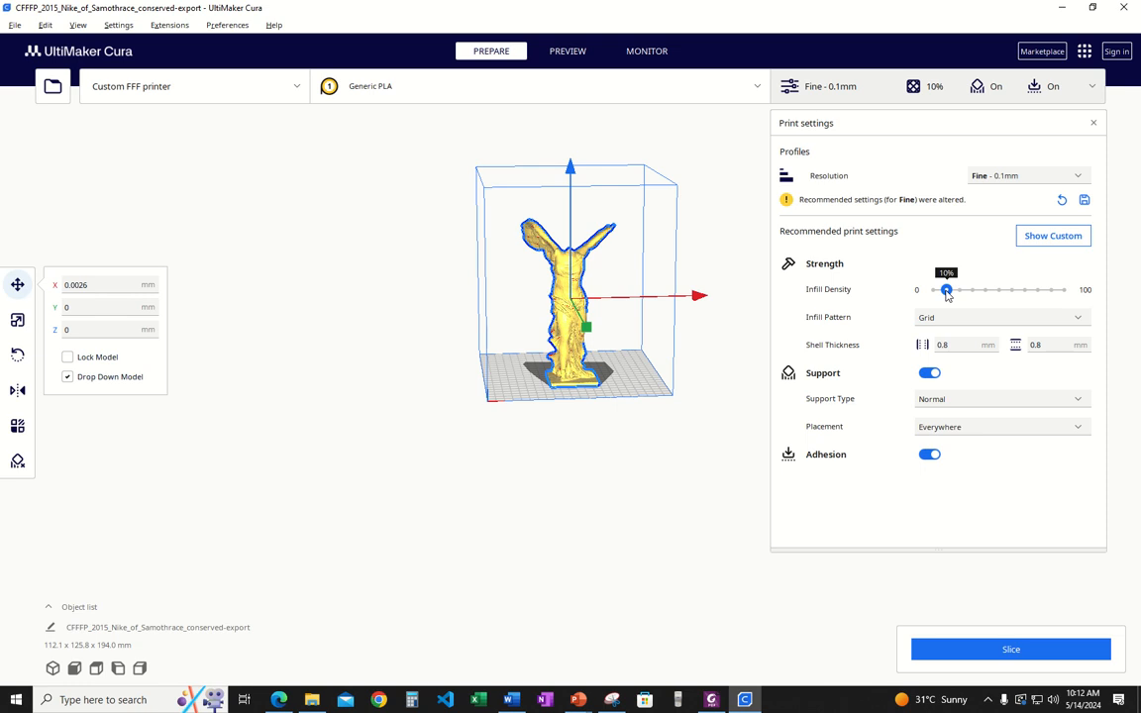
mouse_move(948, 293)
mouse_down()
mouse_move(1062, 294)
mouse_move(948, 294)
mouse_up()
click(1001, 321)
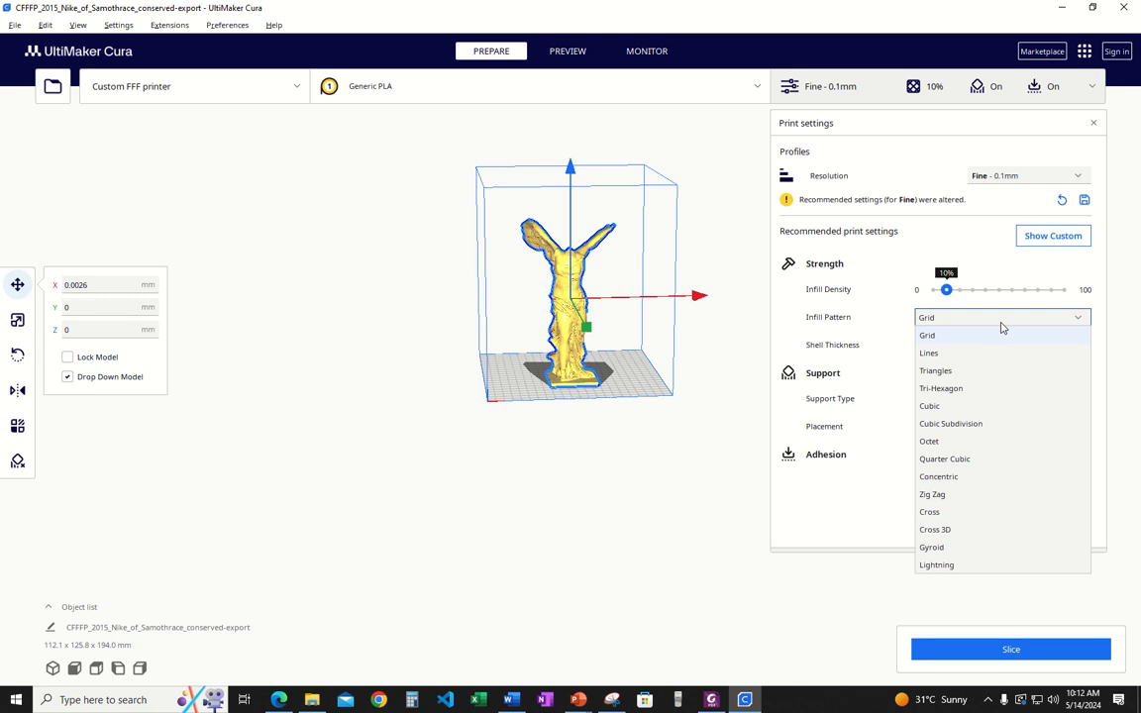
click(949, 407)
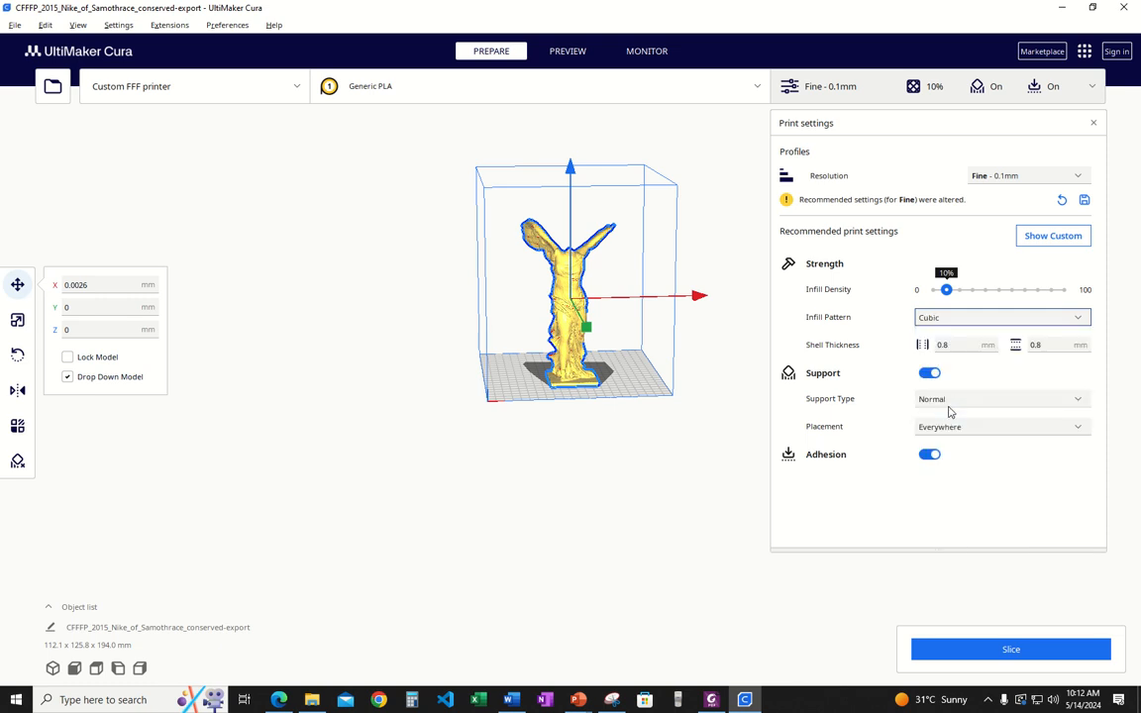
click(930, 318)
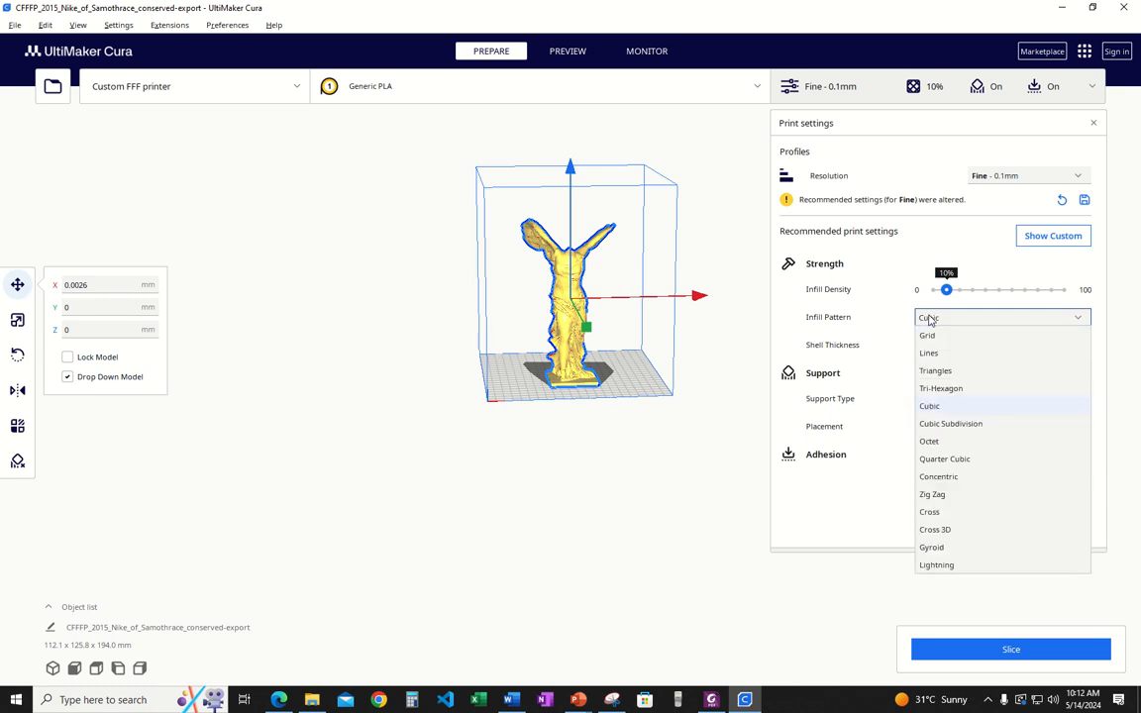
click(930, 334)
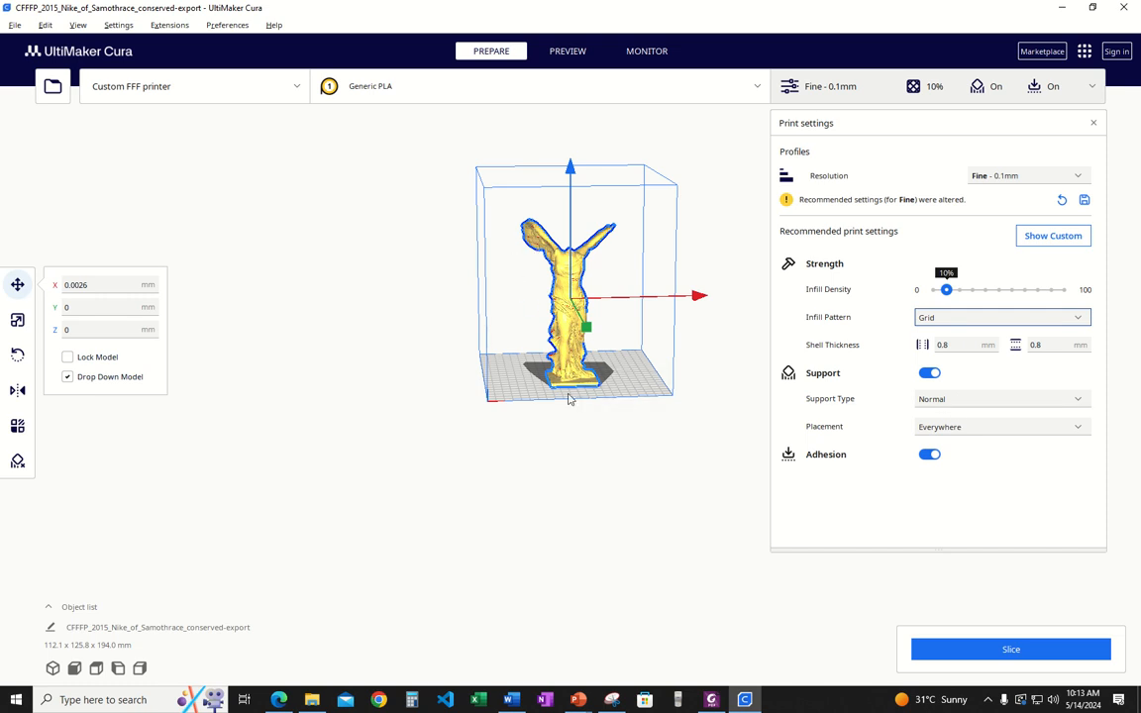
click(977, 401)
click(976, 402)
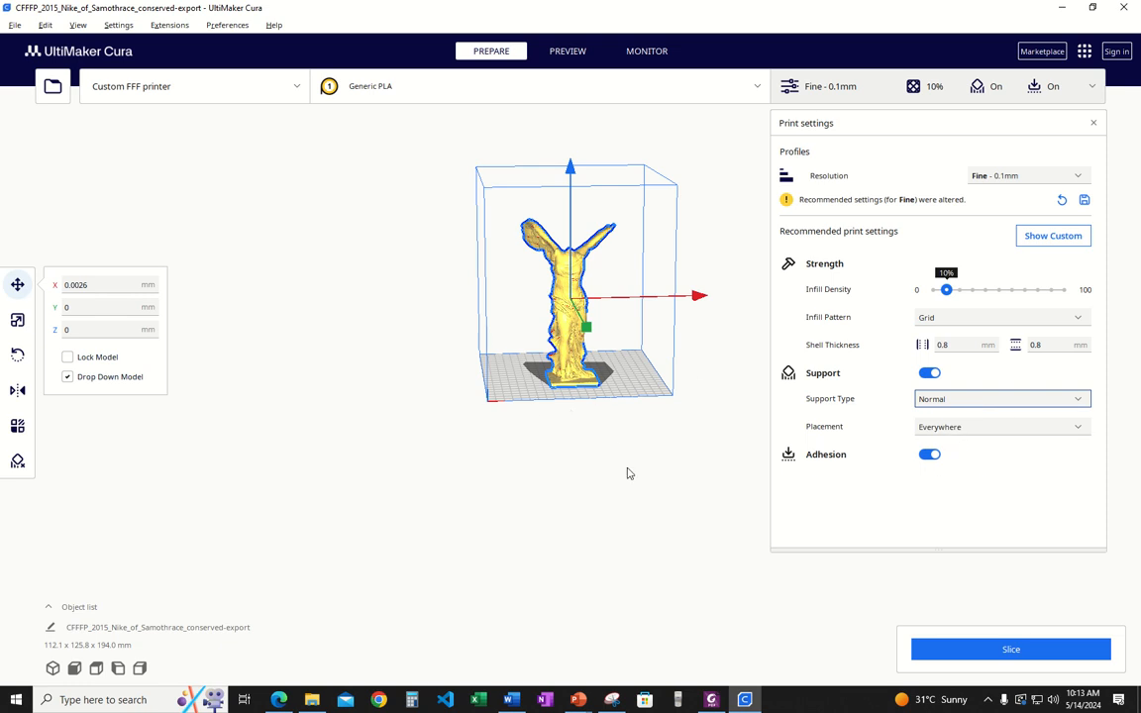
Slice the statue and save it as the G-code file CFFFP_2015_Nike_of_Samothrace_conserved-export in the Downloads folder
click(993, 650)
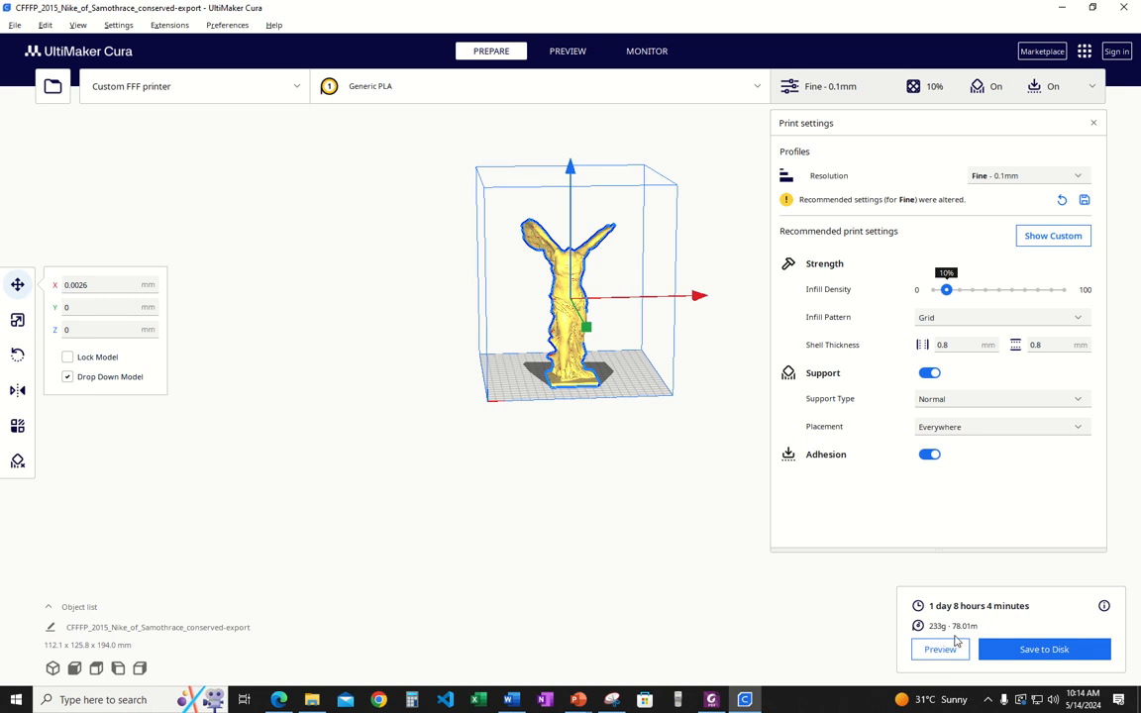
click(1041, 650)
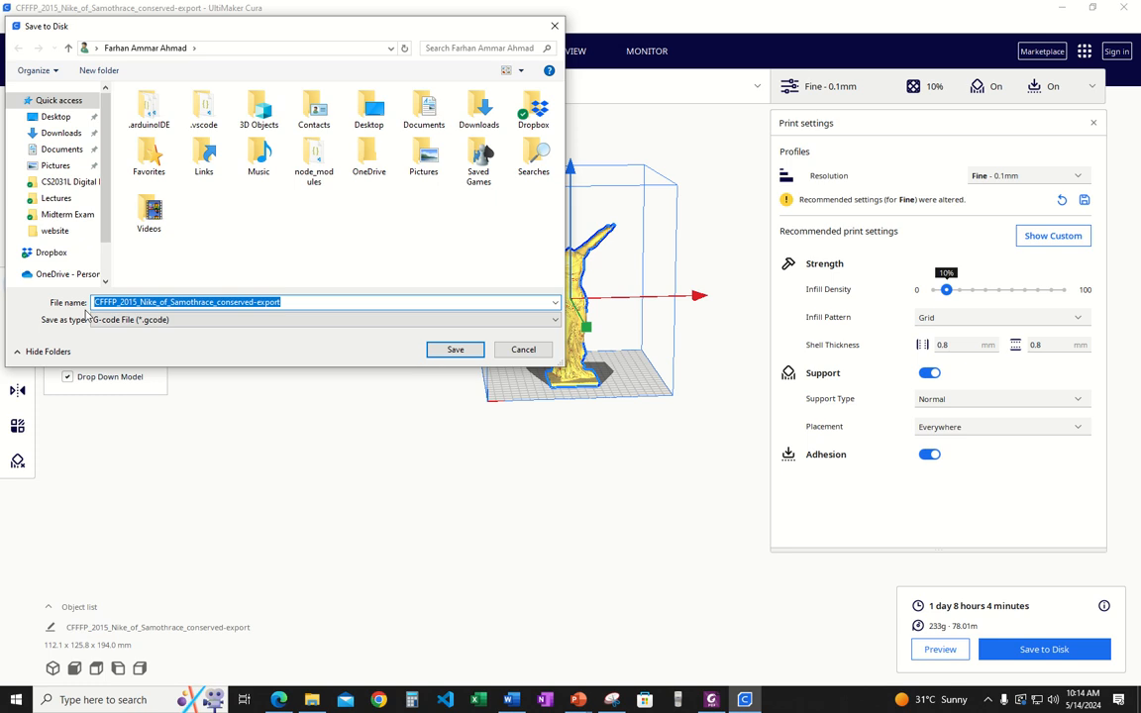
click(59, 133)
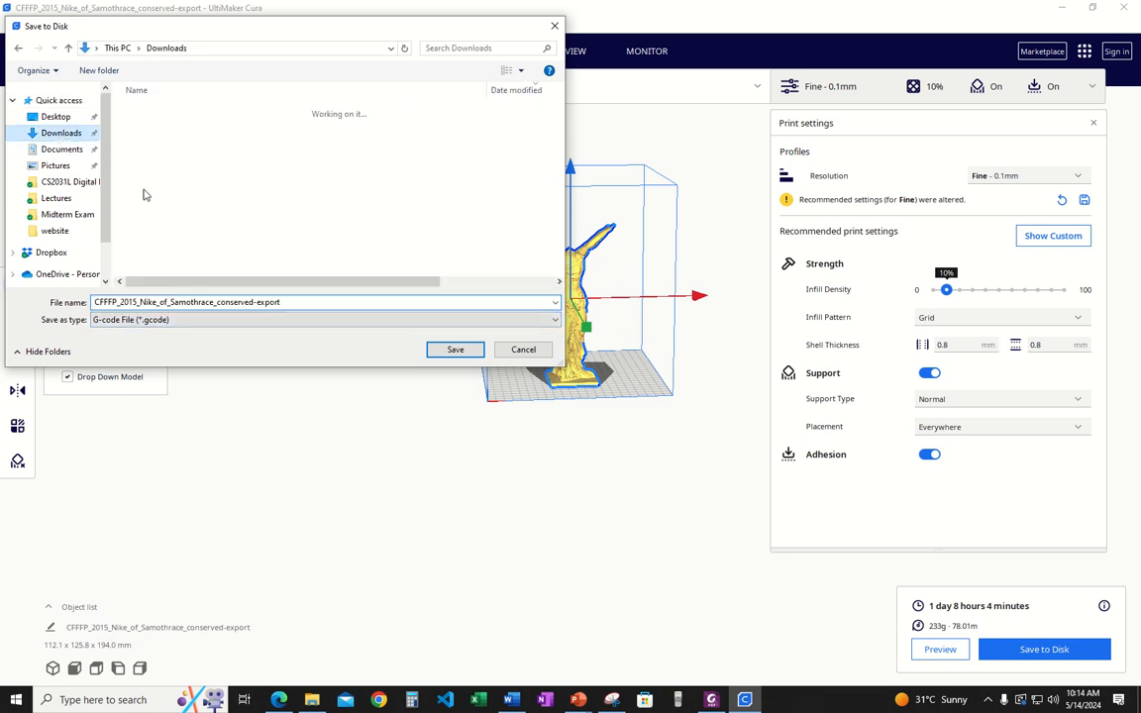
click(454, 351)
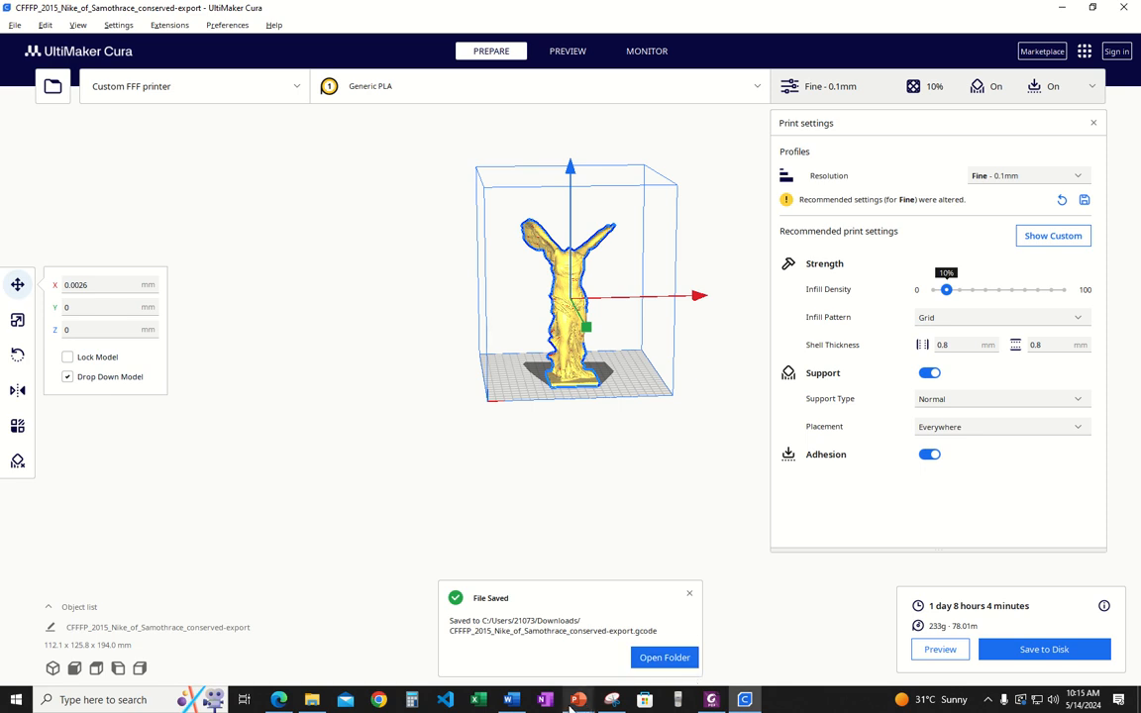
mouse_move(578, 699)
click(658, 639)
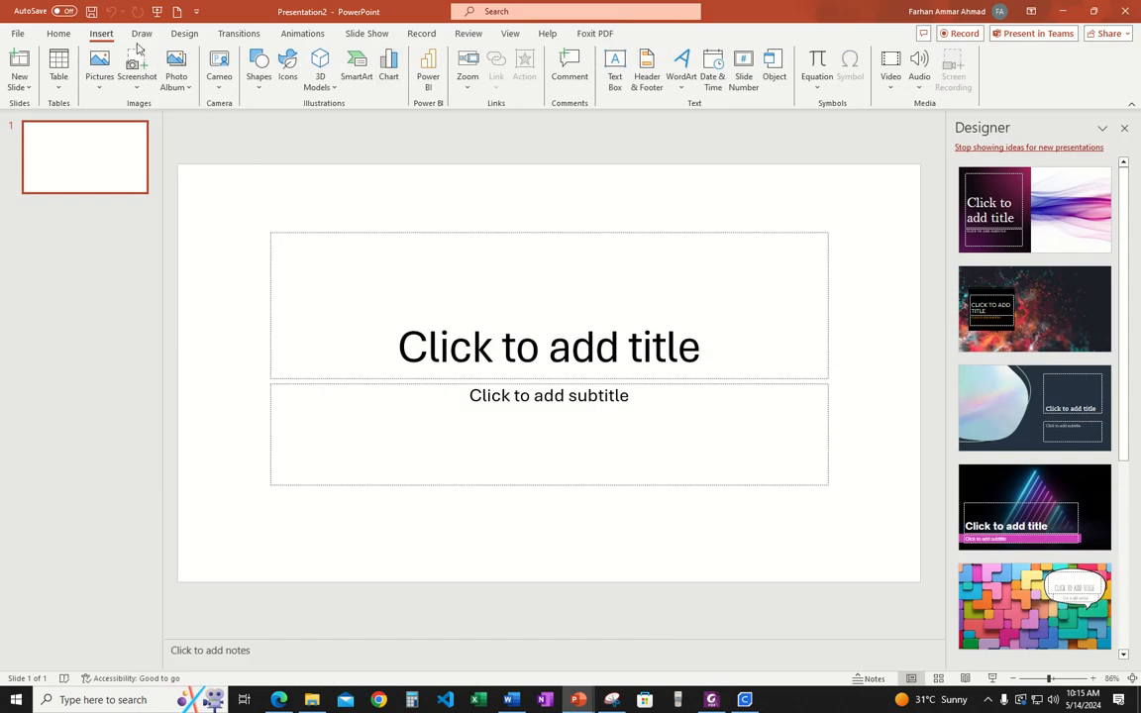
mouse_move(469, 5)
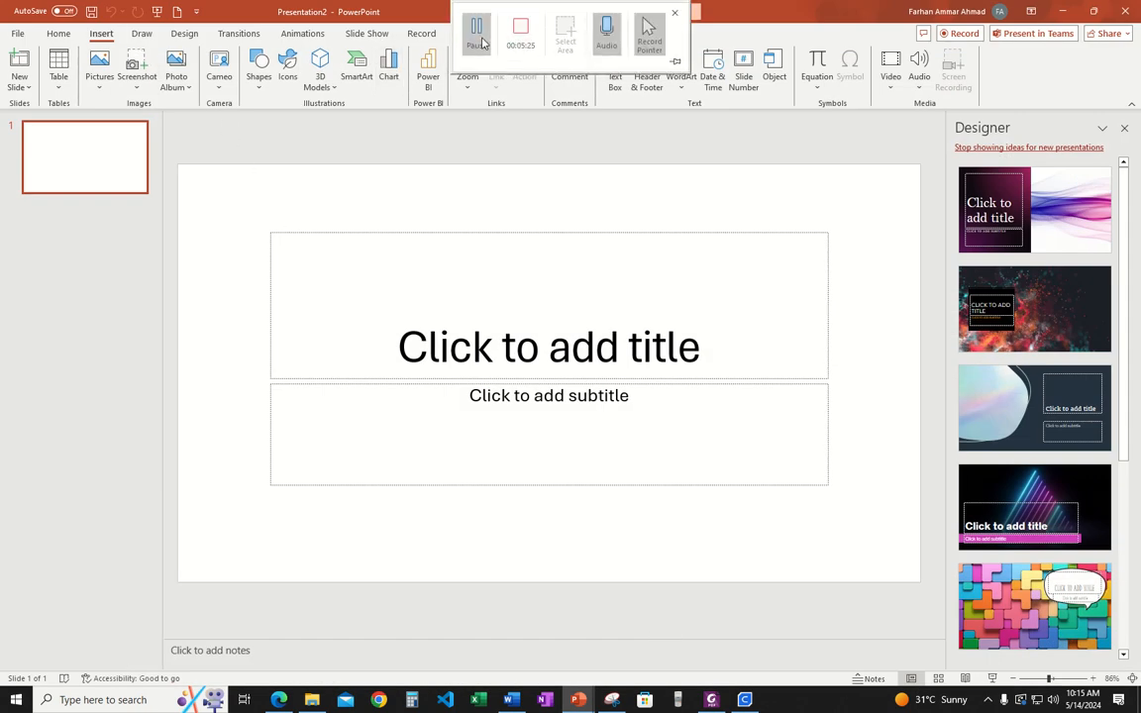